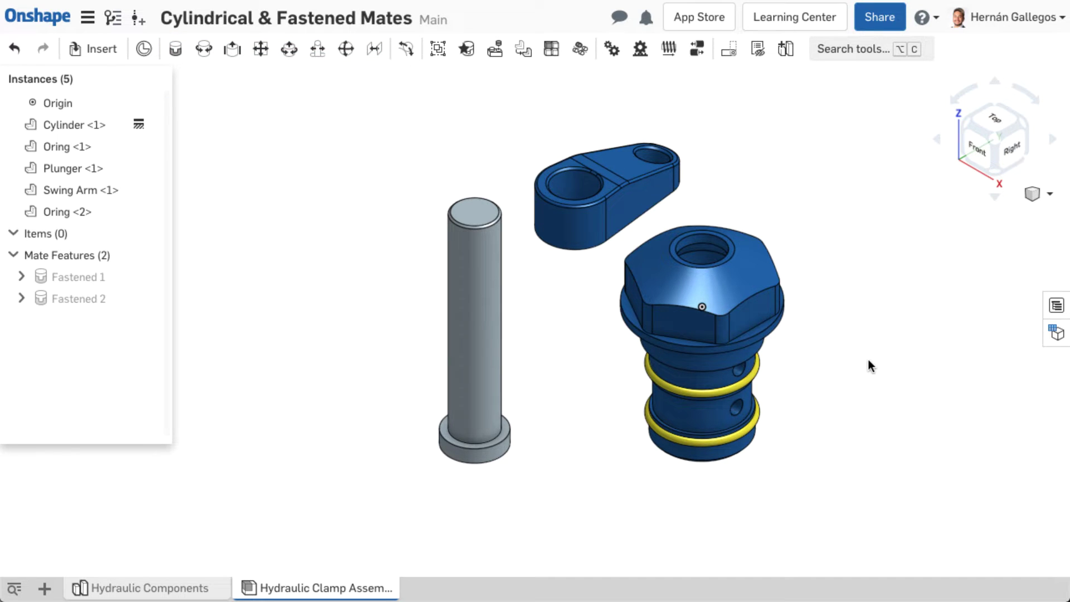
- Fasten the Swing Arm's hole connector to the Plunger's top connector, creating Fastened 3
click(176, 49)
scroll(557, 164, up, 5)
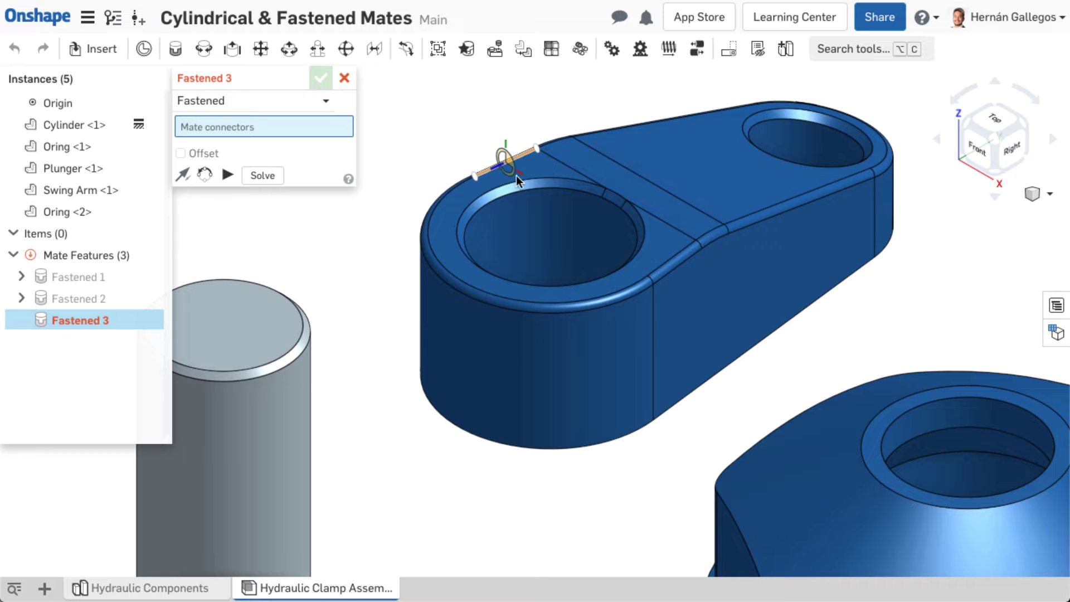
click(550, 233)
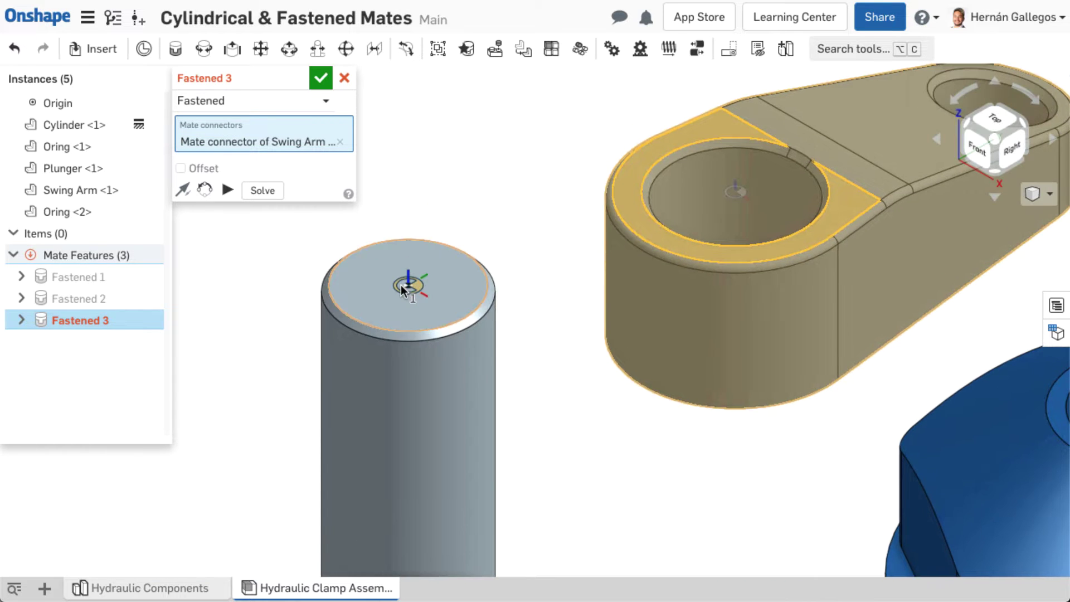
click(402, 283)
click(321, 78)
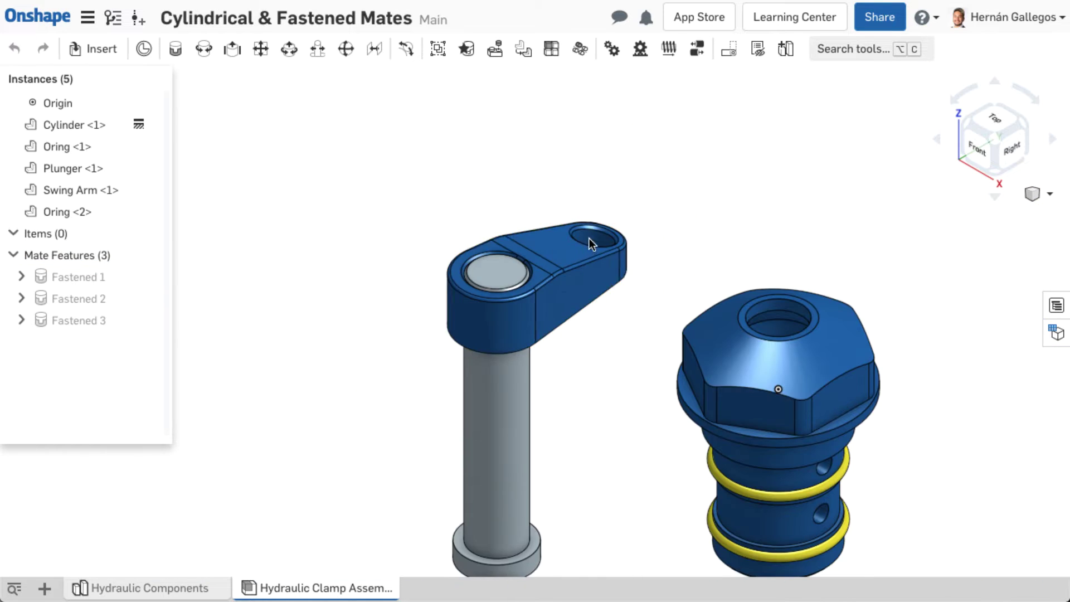
- Hinge Link 1 to Link 2 with a Revolute mate and swing the back frame to test
drag(590, 238, 517, 207)
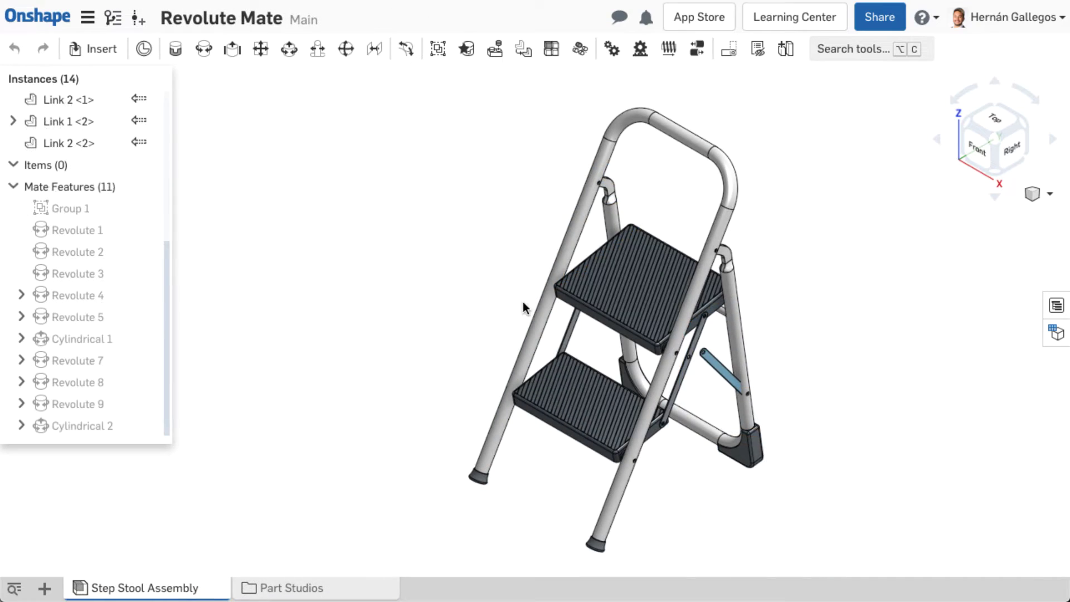
key(j)
scroll(679, 366, up, 5)
click(673, 289)
right_drag(673, 289, 478, 317)
click(424, 289)
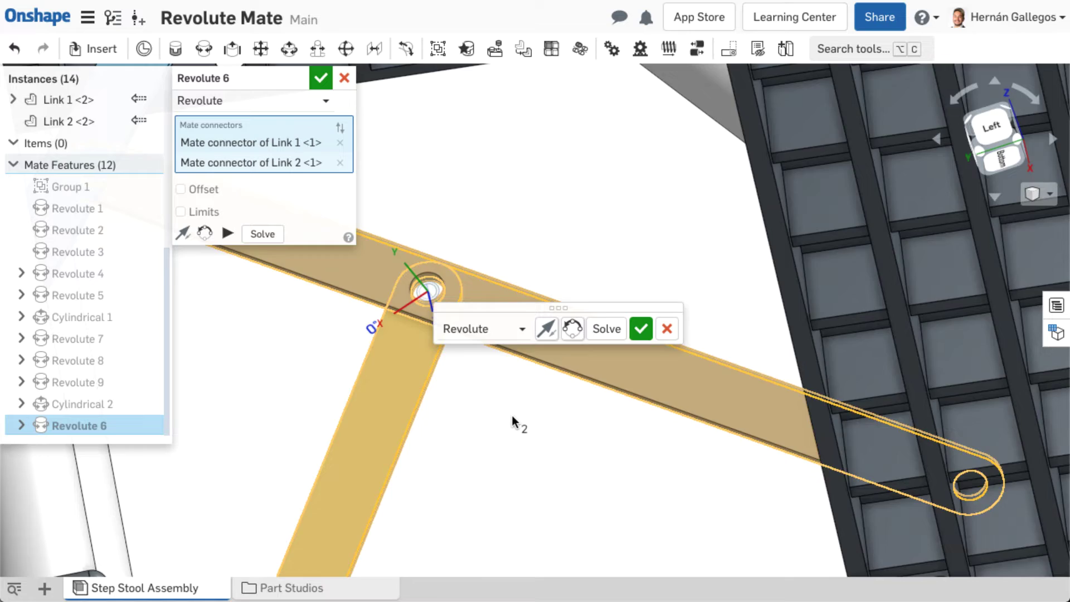
key(shift+7)
click(320, 78)
scroll(823, 370, up, 5)
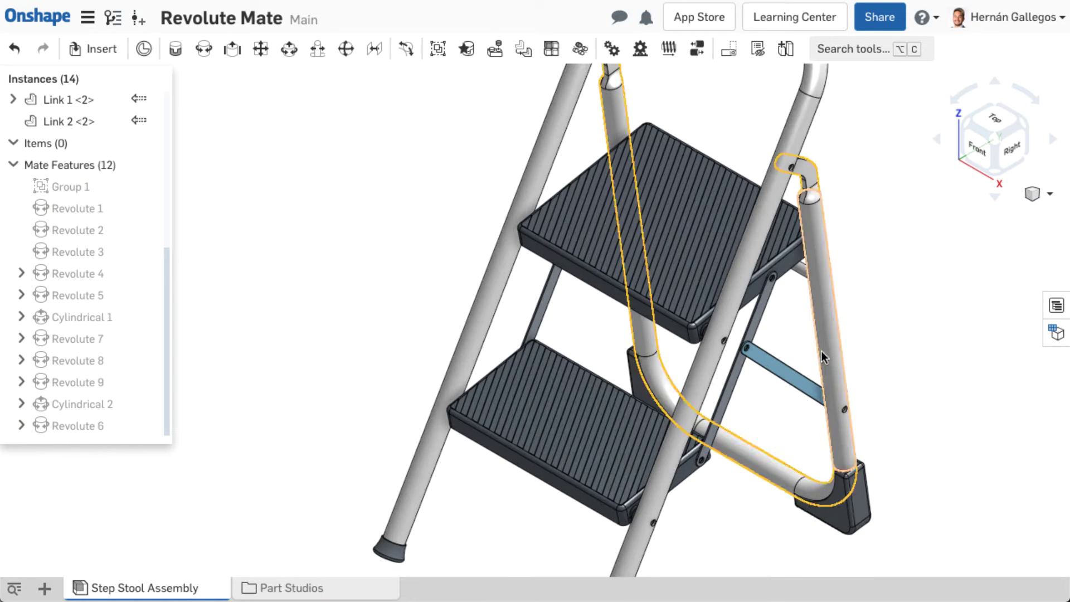
mouse_move(822, 351)
mouse_down()
mouse_move(754, 372)
mouse_move(733, 366)
mouse_move(824, 343)
mouse_up()
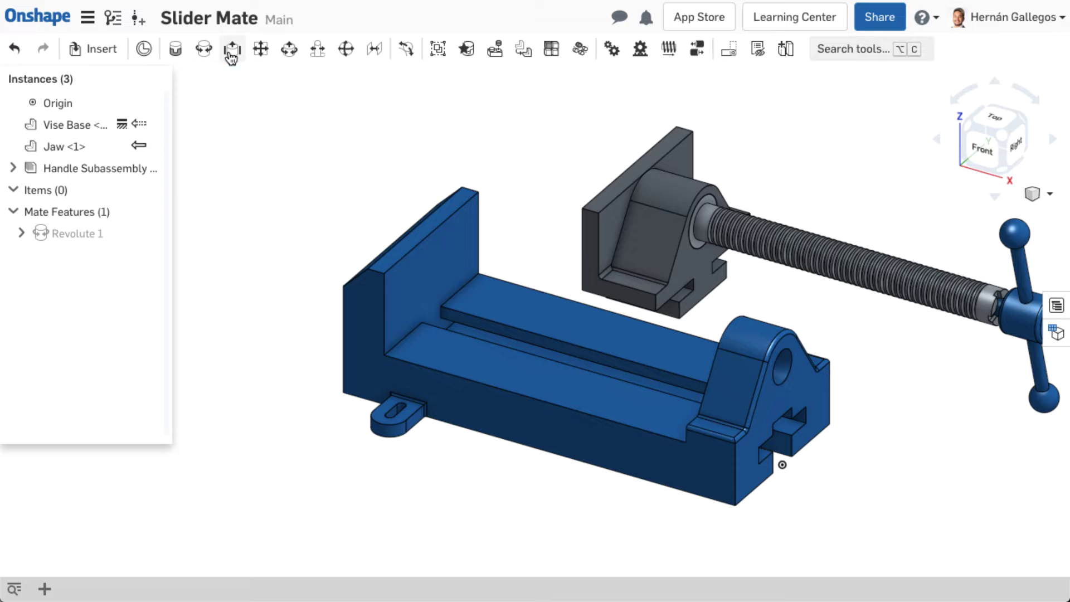
- Create Slider 1 between the Vise Base connector and the Jaw connector
click(231, 49)
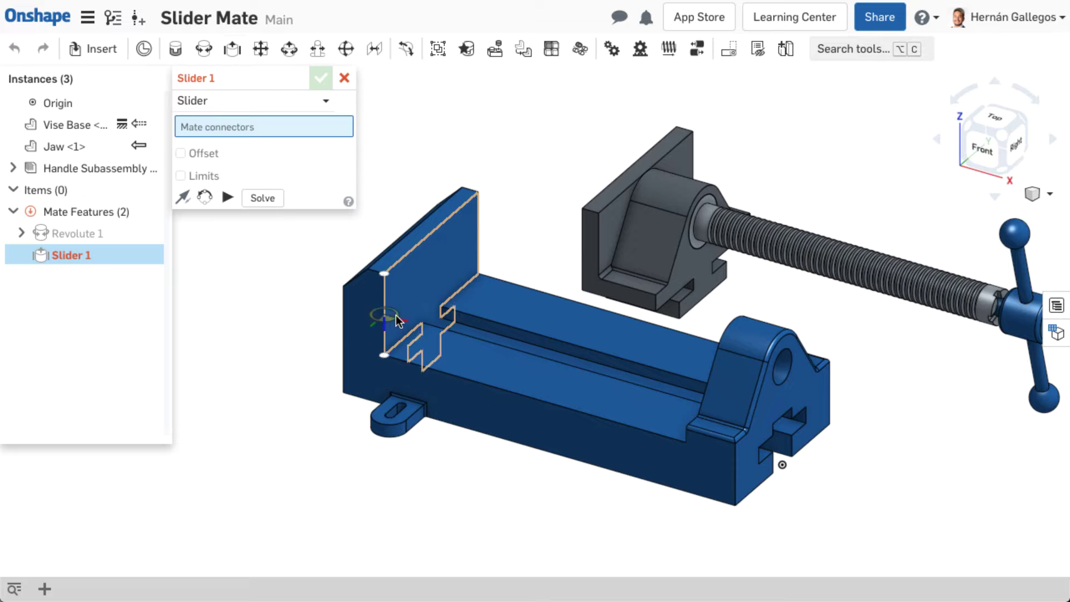
click(396, 318)
scroll(383, 319, down, 3)
scroll(383, 379, up, 8)
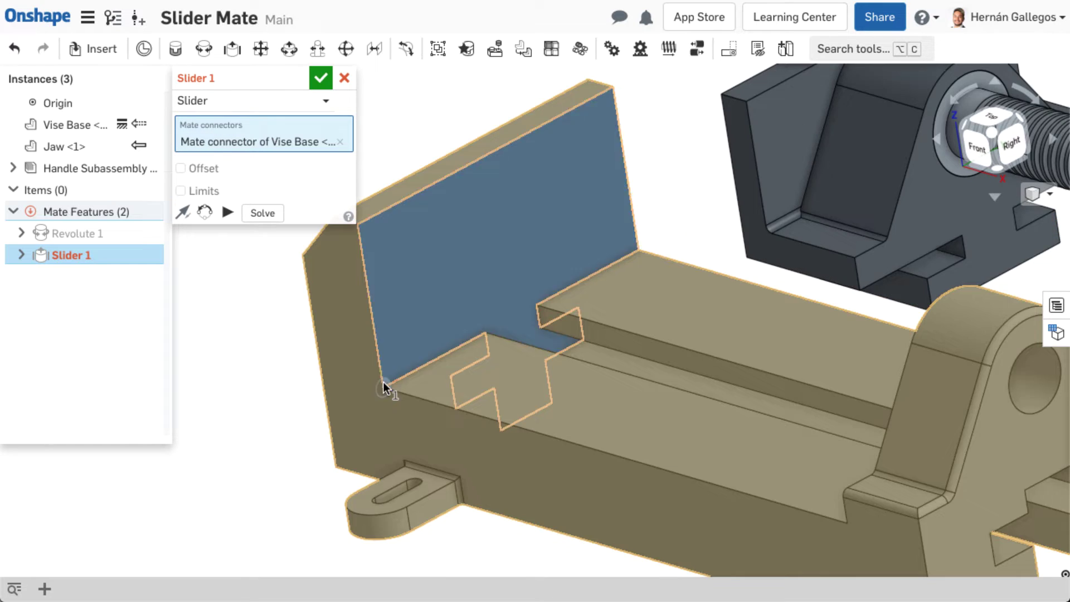
scroll(383, 383, down, 5)
right_drag(440, 289, 580, 262)
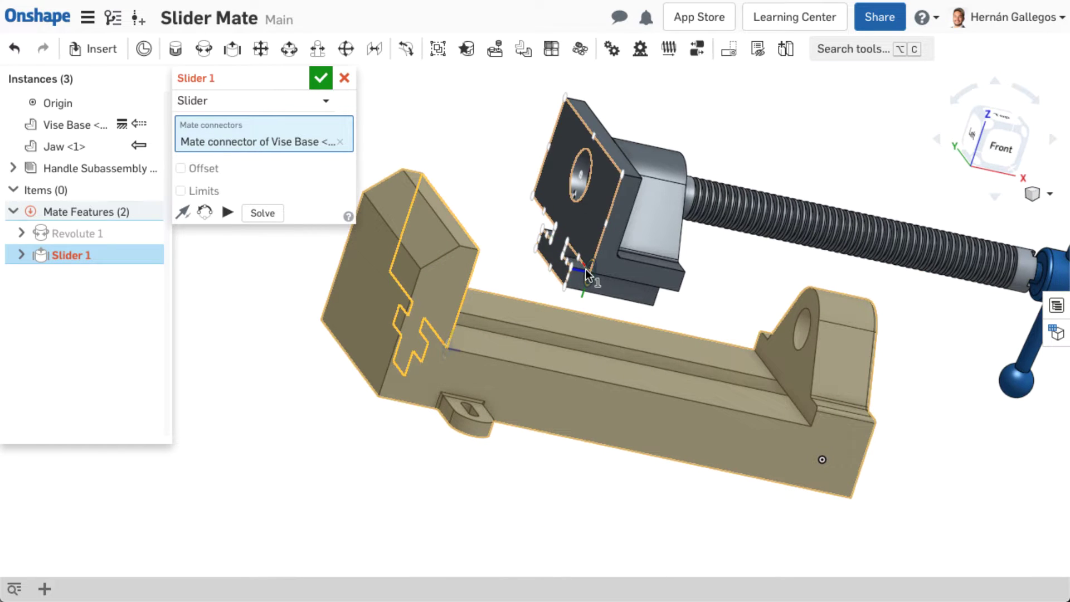
click(585, 268)
right_drag(561, 221, 486, 203)
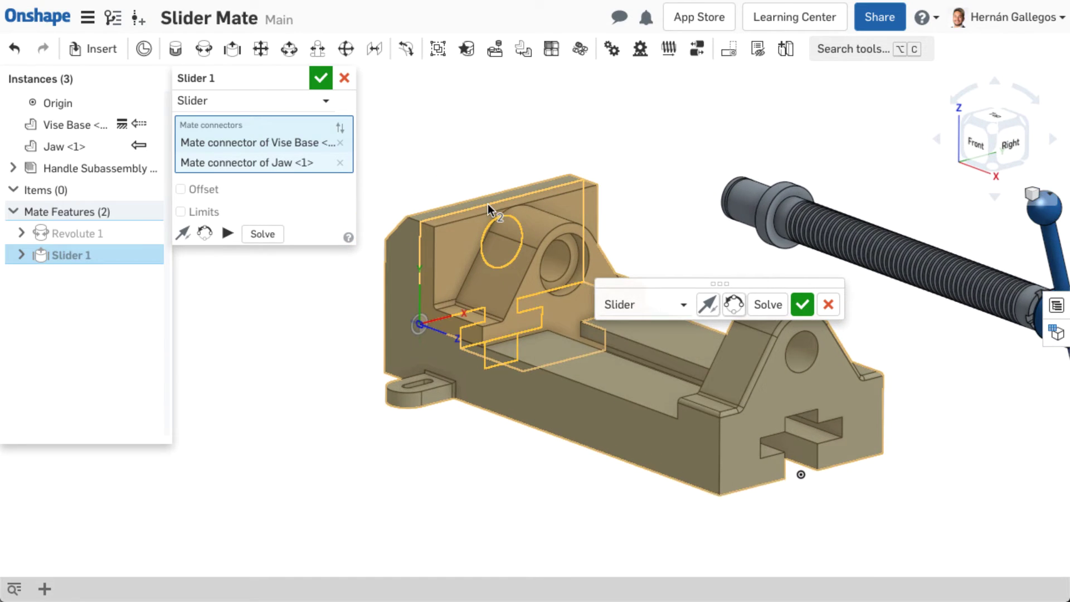
click(320, 78)
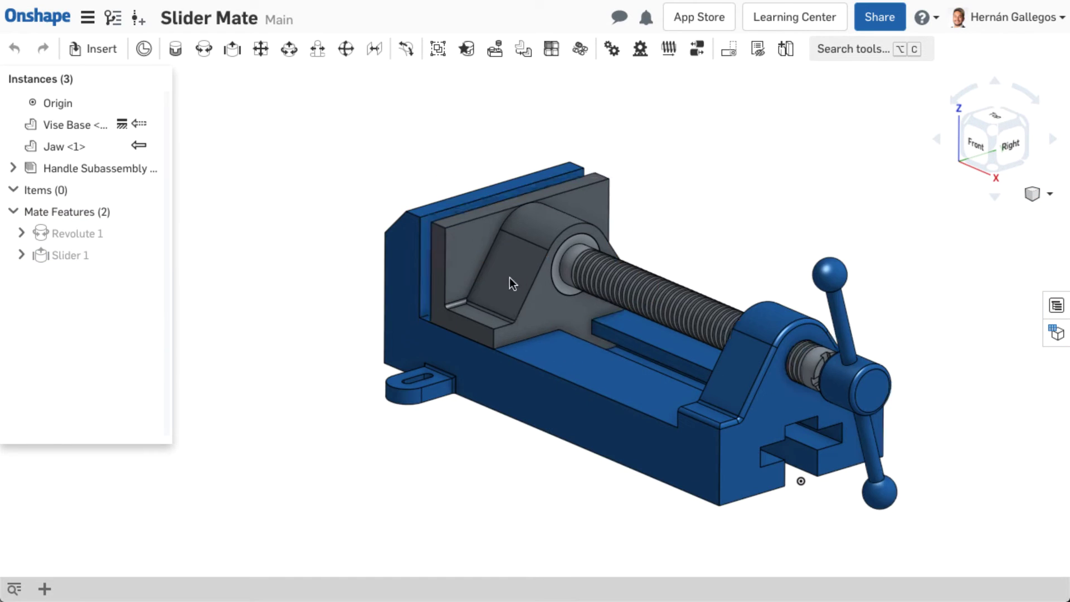
- Test the jaw and grapple motion, add Planar 2 between Tube <1> and Tube <2>, and swing the arms
drag(509, 277, 664, 378)
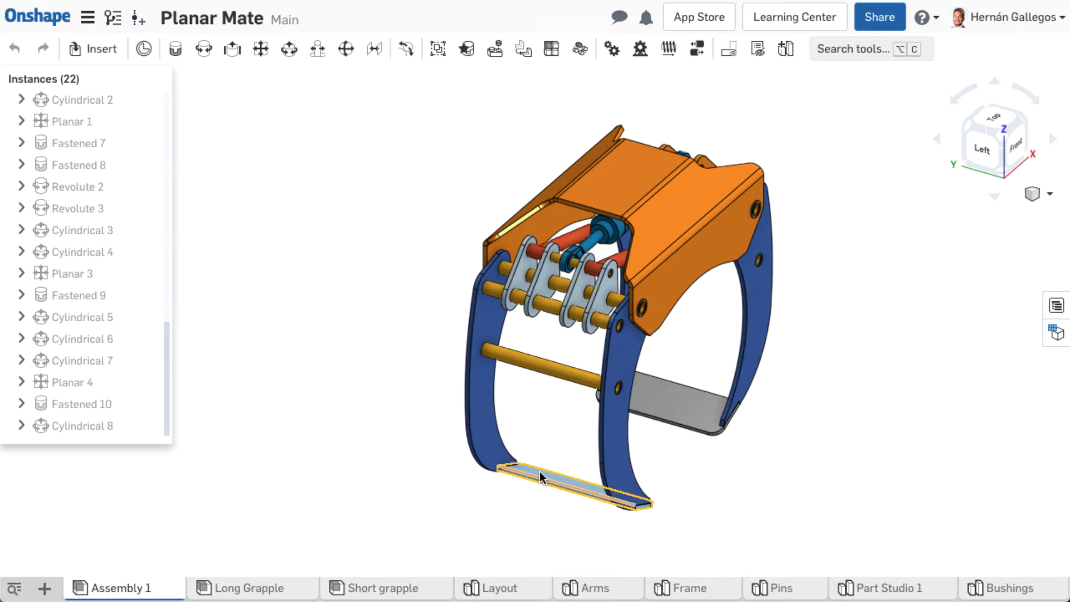
drag(539, 471, 514, 494)
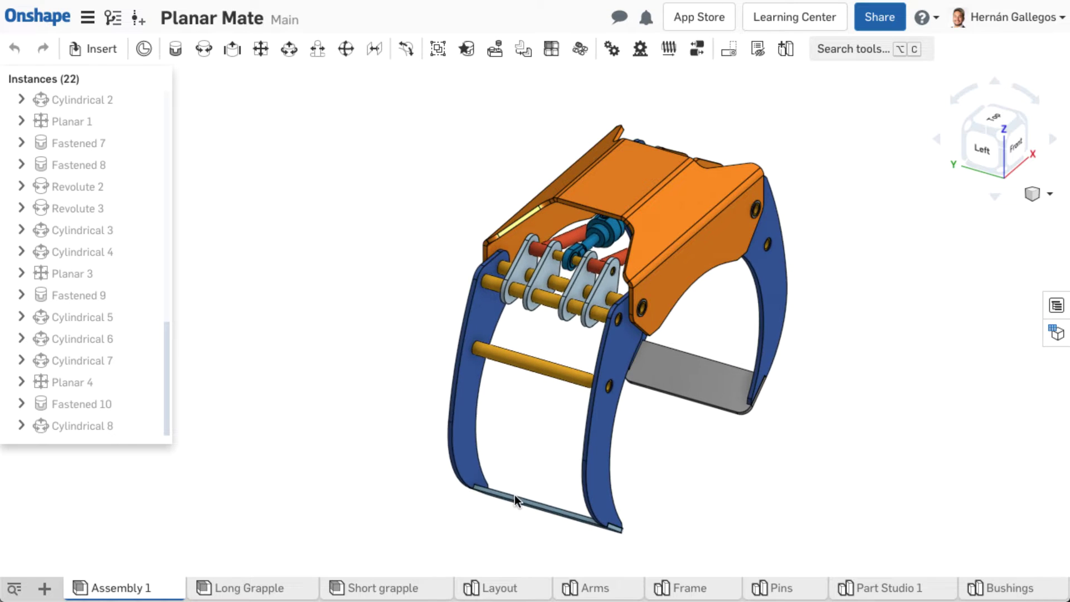
click(261, 49)
scroll(529, 268, up, 5)
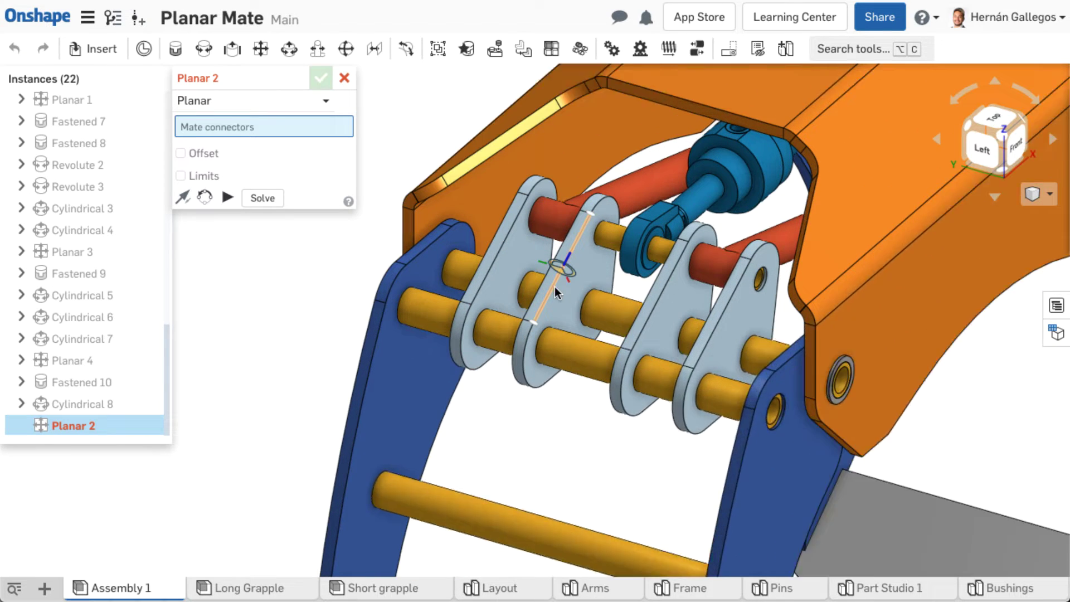
click(603, 367)
click(597, 370)
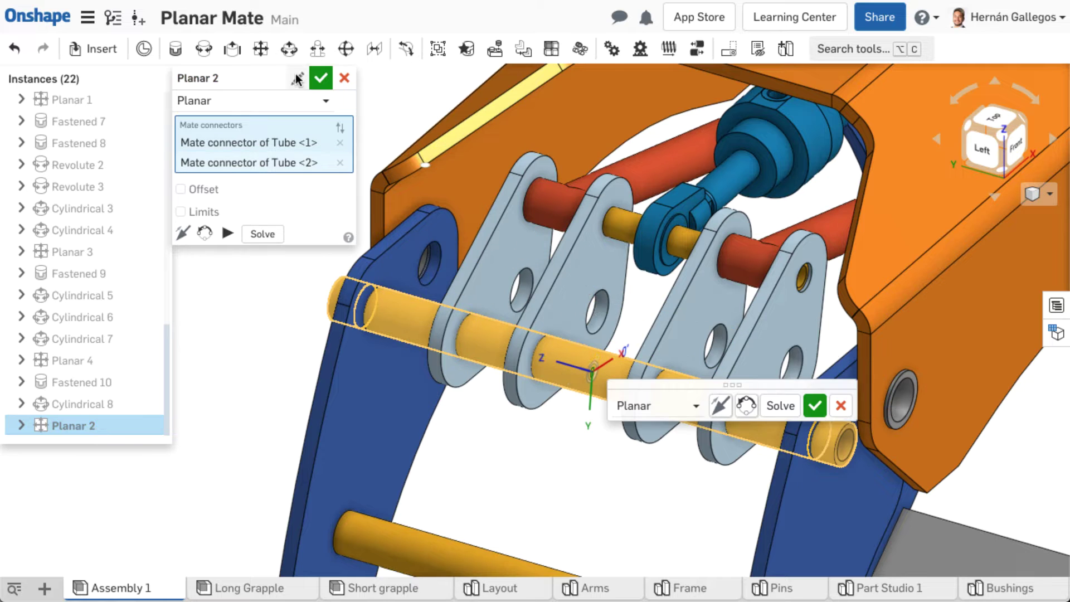
click(320, 78)
key(f)
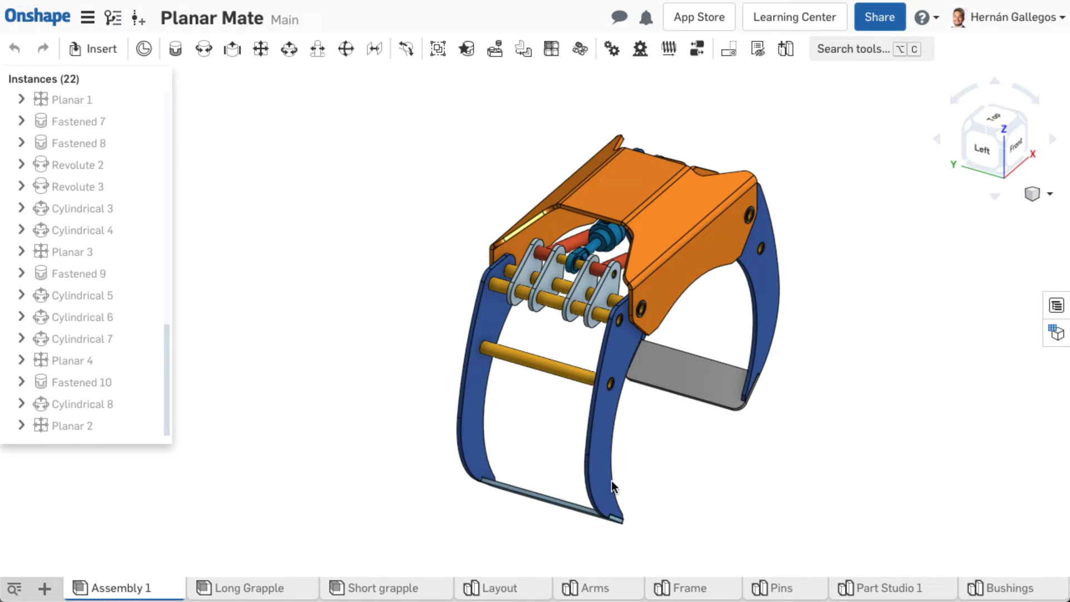
drag(611, 480, 573, 453)
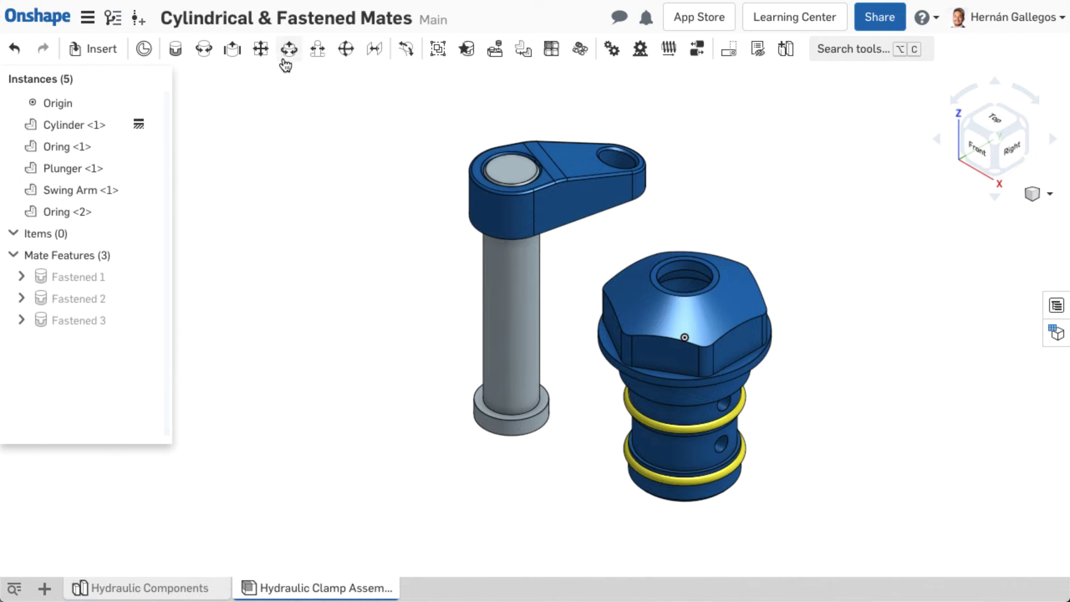
- Seat the Plunger in the Cylinder bore with Cylindrical 1, then slide and rotate the swing arm
click(288, 49)
right_drag(323, 222, 510, 455)
click(511, 455)
right_drag(608, 356, 619, 413)
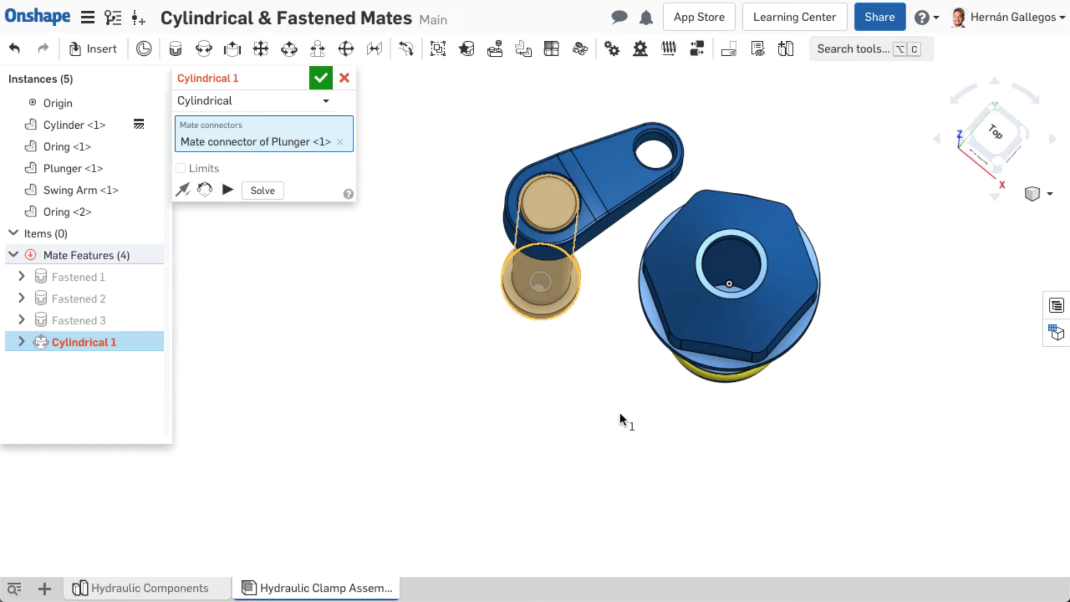
scroll(731, 287, up, 3)
right_drag(734, 291, 516, 227)
click(695, 375)
click(320, 78)
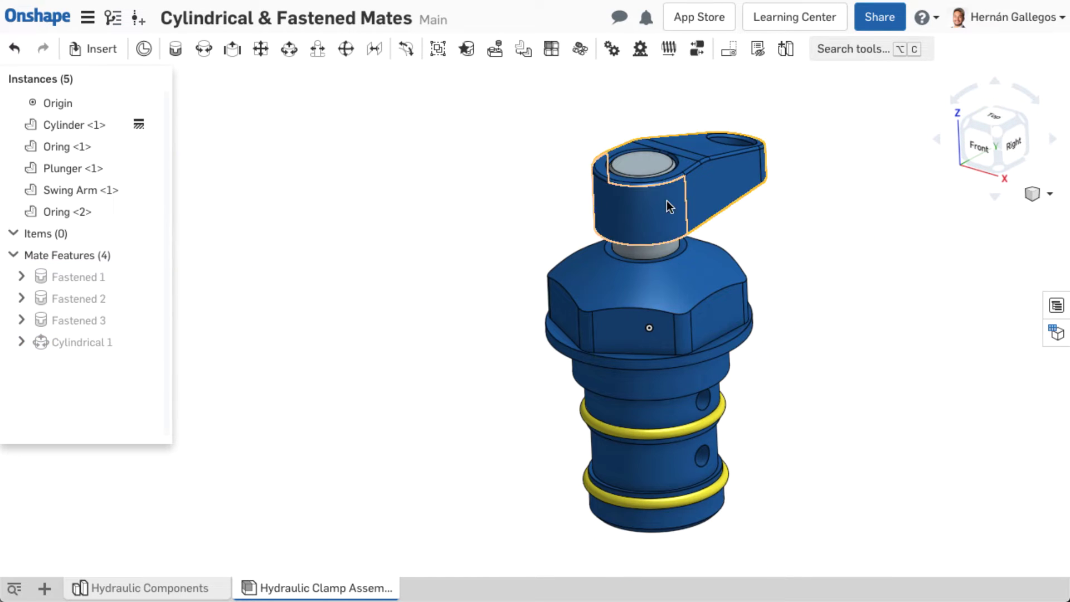
mouse_move(666, 201)
mouse_down()
mouse_move(559, 149)
mouse_move(544, 121)
mouse_move(762, 162)
mouse_move(673, 202)
mouse_up()
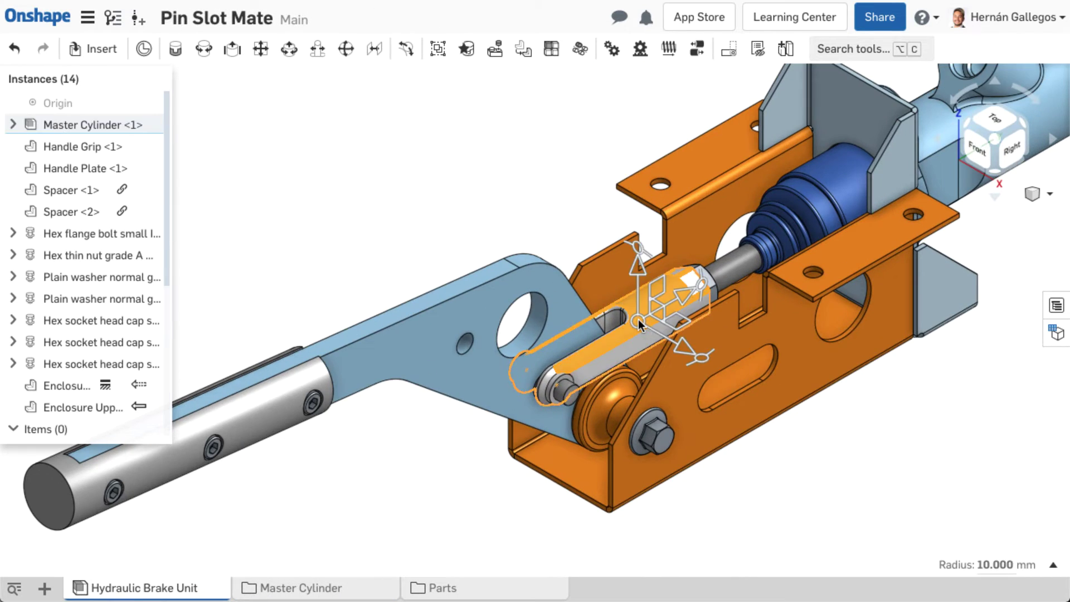
- Add Pin slot 1 between the Pin and the Handle Plate's slot end, with pin axes turned 90°
key(shift+4)
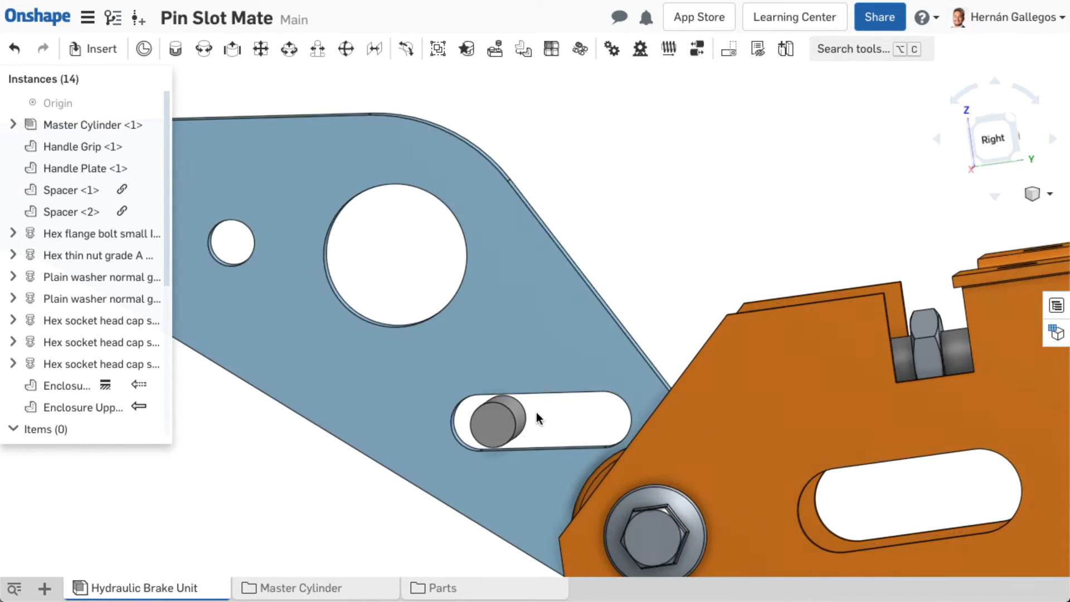
scroll(538, 418, up, 3)
click(317, 48)
scroll(450, 403, up, 3)
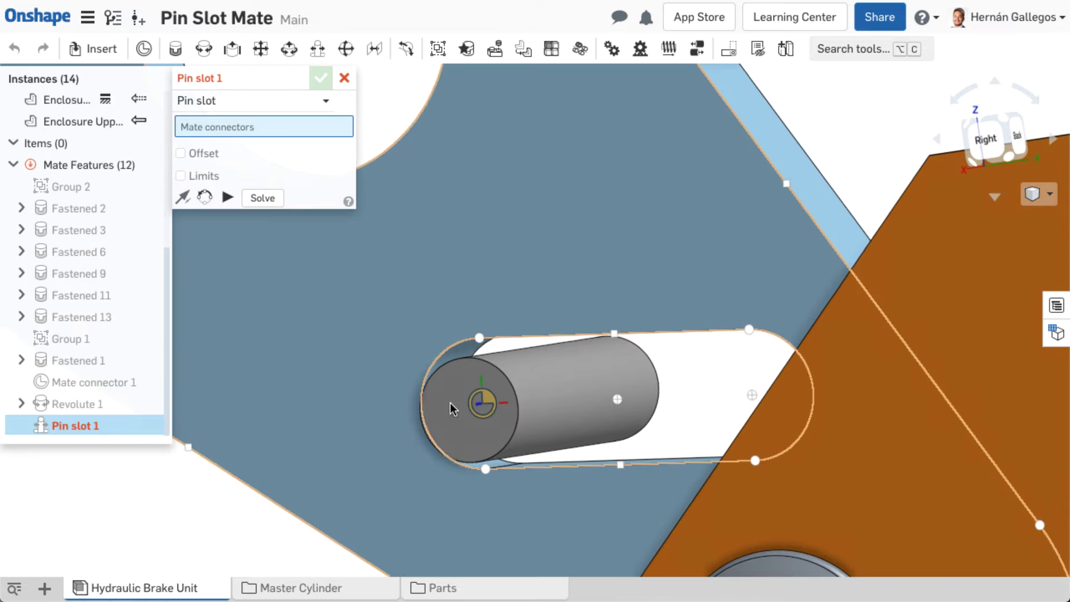
click(551, 402)
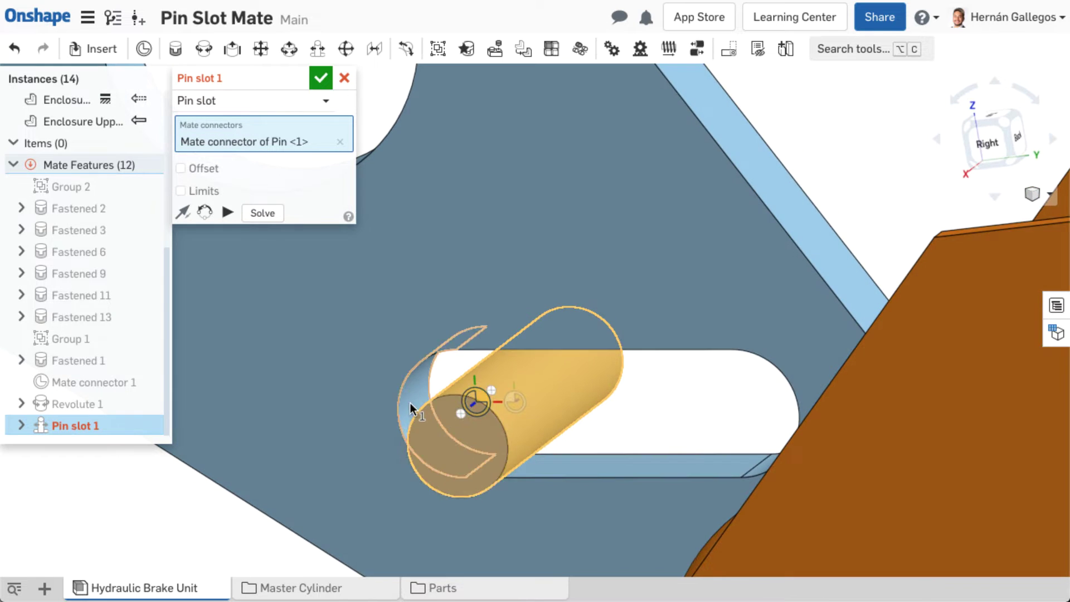
click(409, 403)
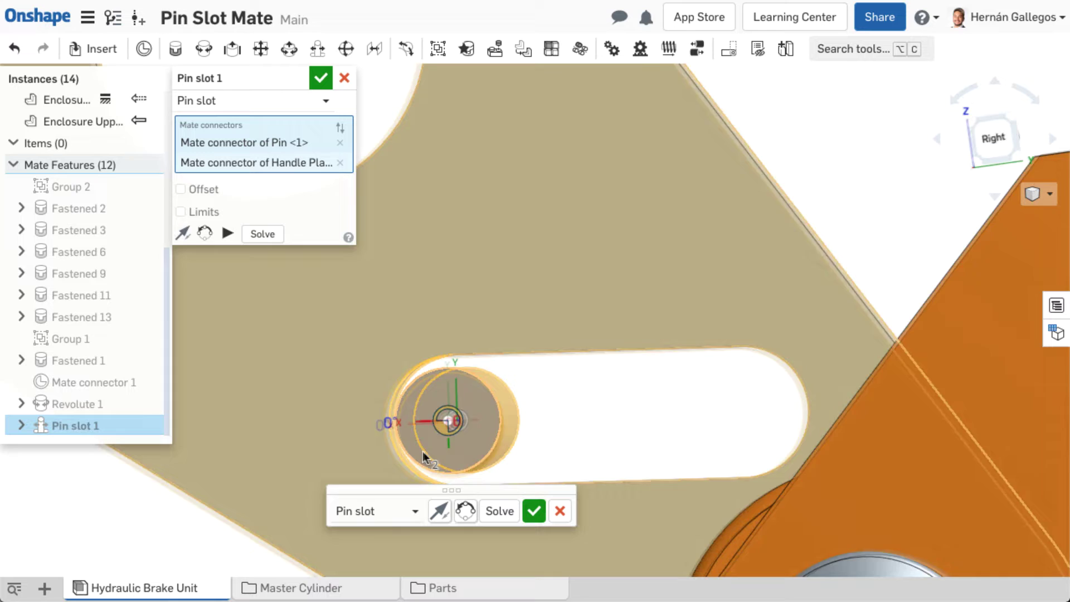
click(205, 233)
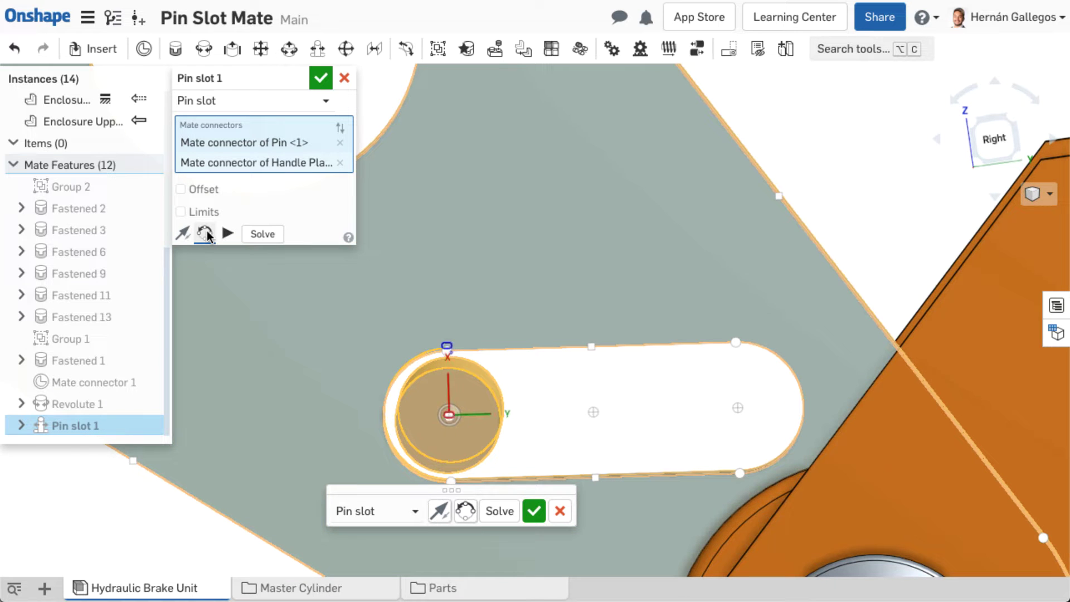
click(320, 78)
scroll(327, 317, down, 5)
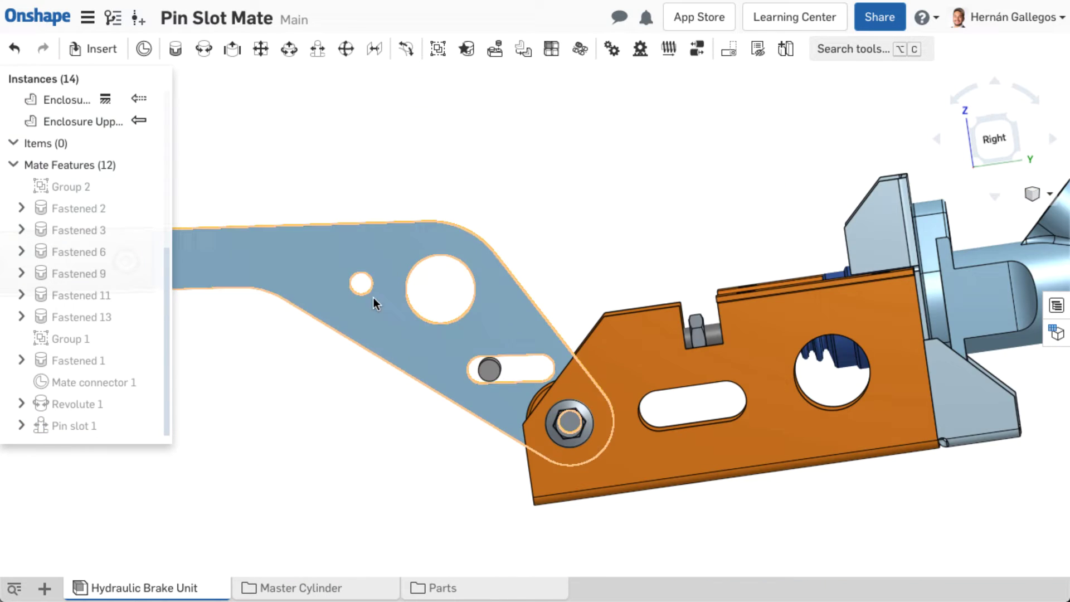
drag(375, 304, 336, 270)
right_click(318, 422)
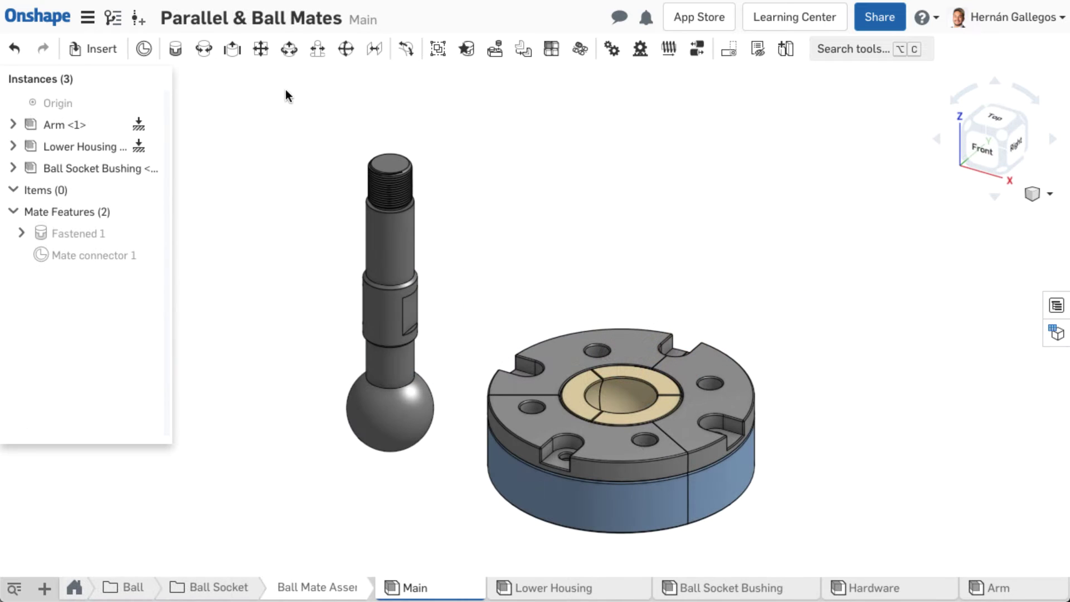
- Ball-mate the Arm into the socket bushing and tilt the shaft around the joint
click(346, 48)
click(390, 410)
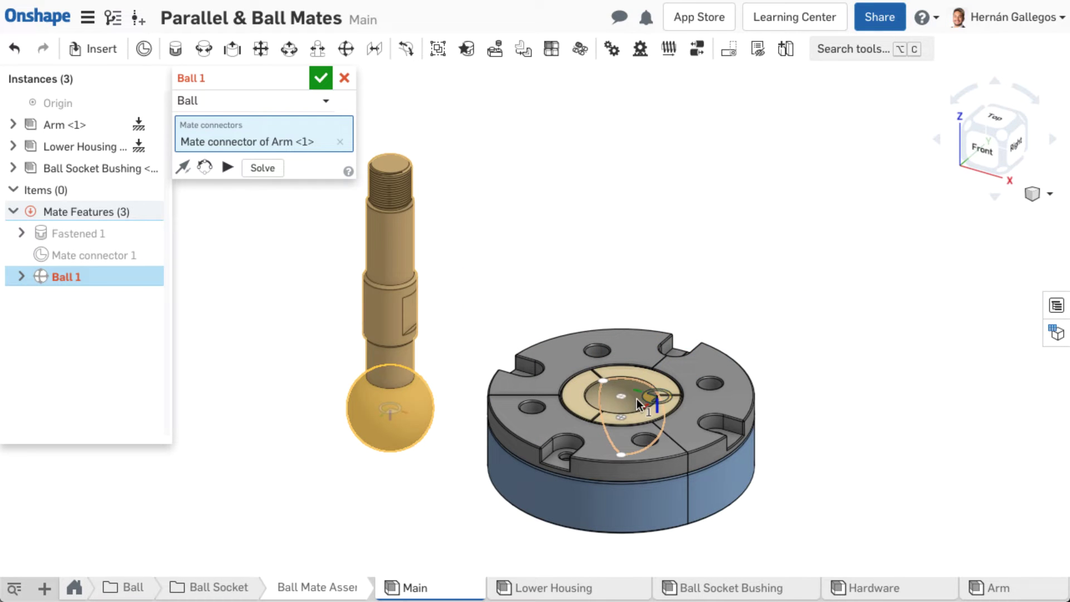
click(620, 415)
click(320, 78)
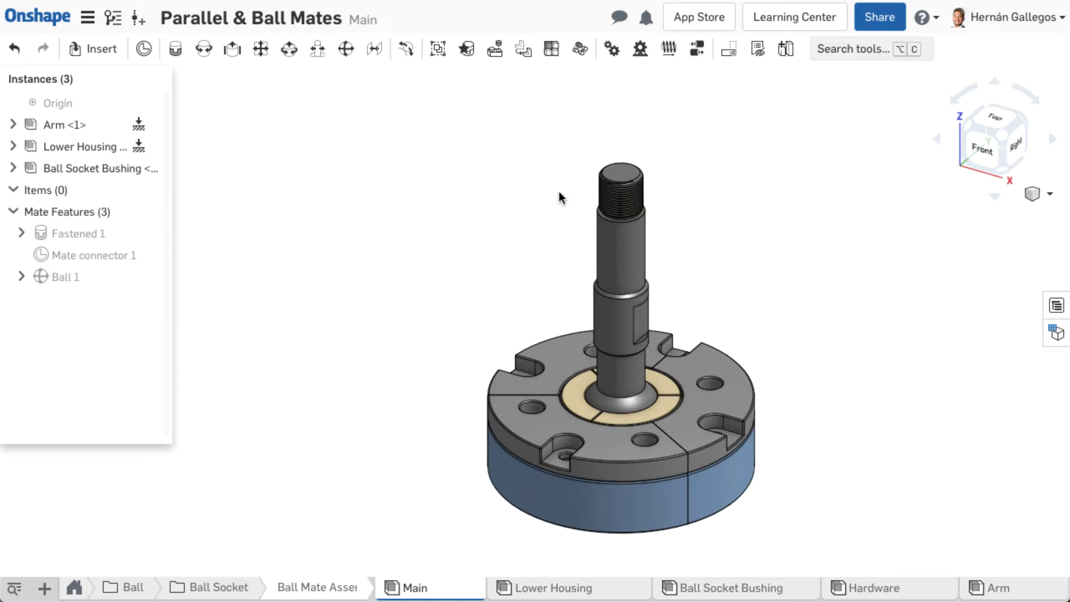
drag(602, 273, 606, 237)
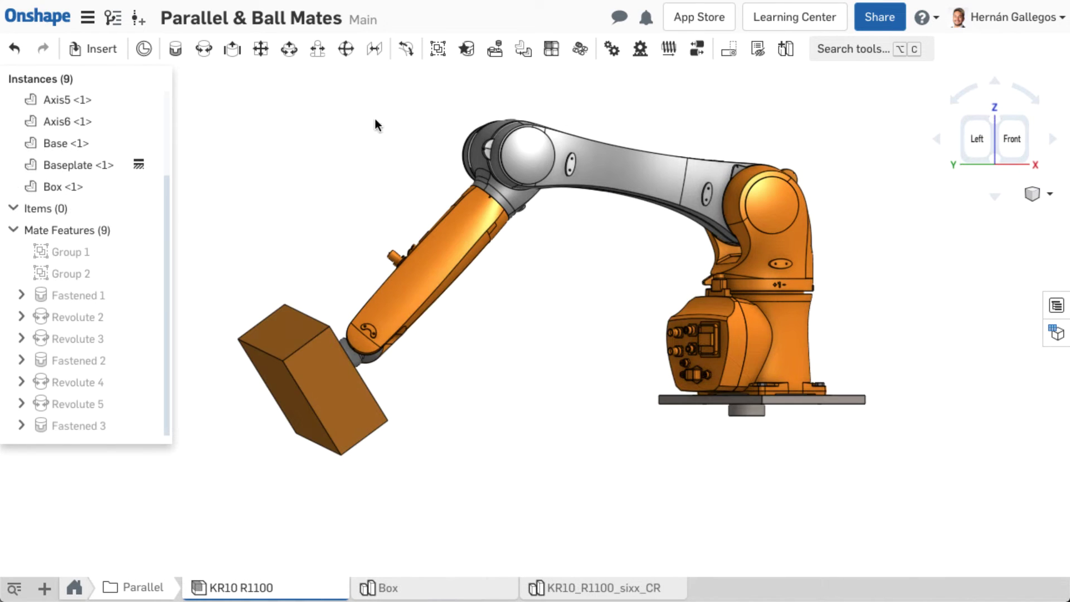
- Keep the robot's Box parallel to the Baseplate with Parallel 1, then test a new pose
click(375, 48)
right_drag(351, 262, 382, 260)
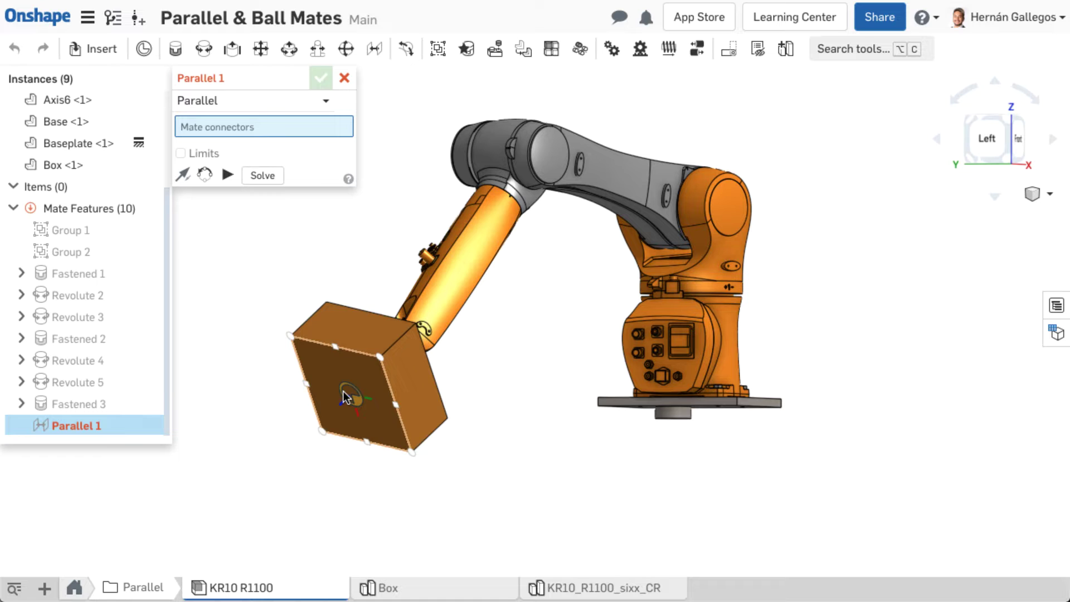
click(343, 391)
scroll(727, 406, up, 3)
right_drag(762, 454, 679, 433)
click(682, 500)
scroll(684, 501, down, 5)
key(Return)
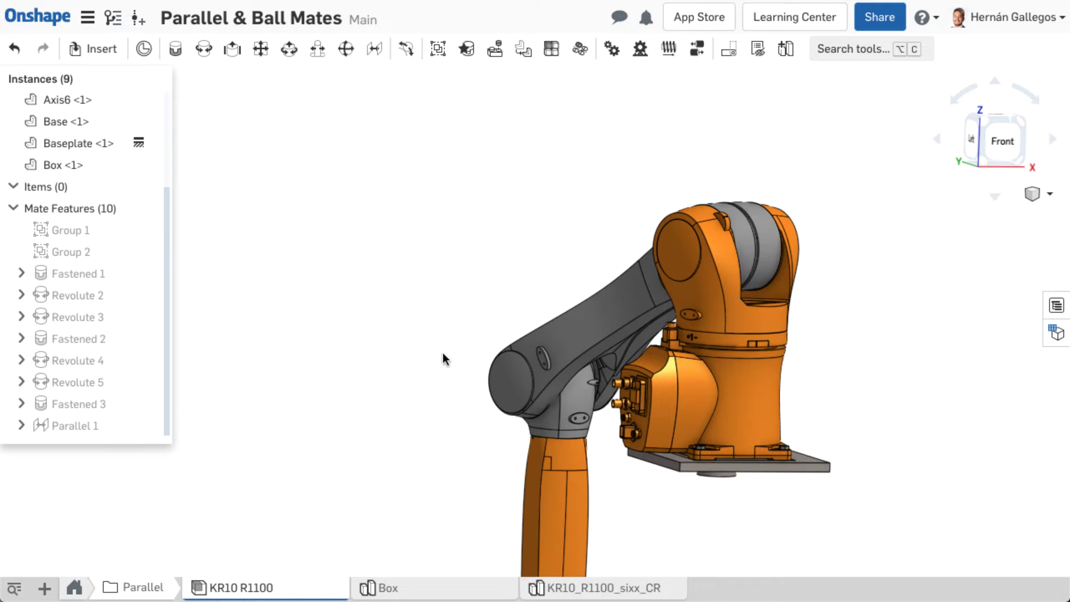
right_drag(443, 352, 645, 422)
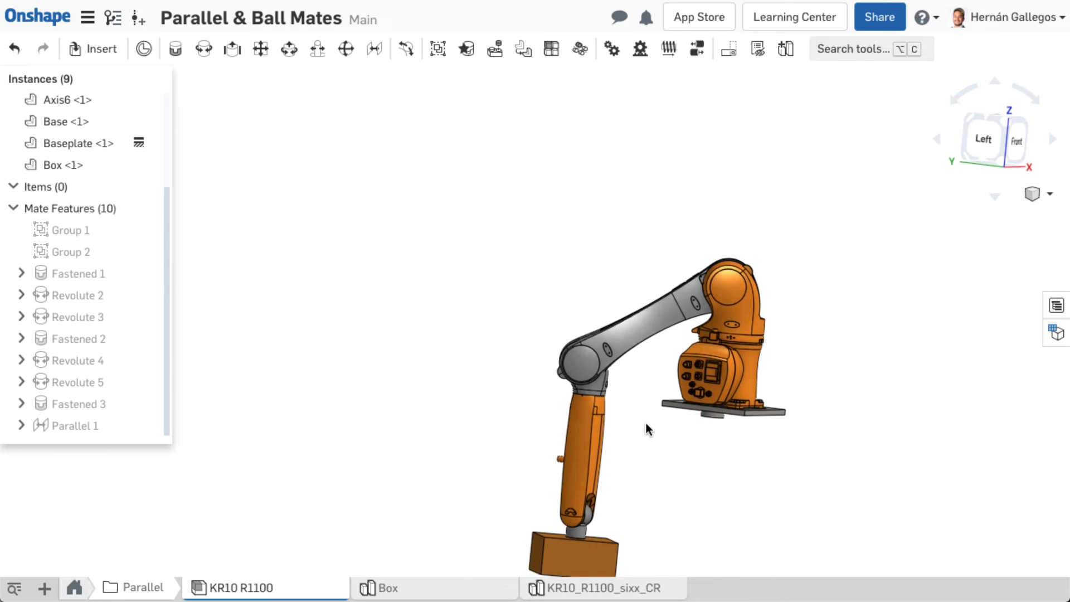
drag(563, 409, 530, 265)
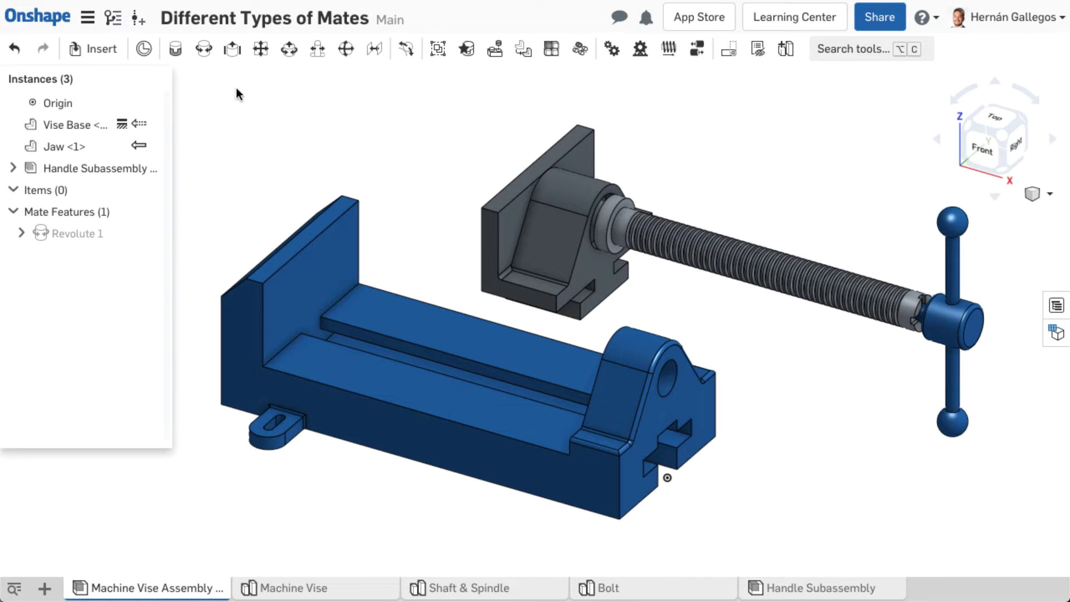
- Start a Slider-type mate picking connectors on the Vise Base and the Jaw
click(231, 50)
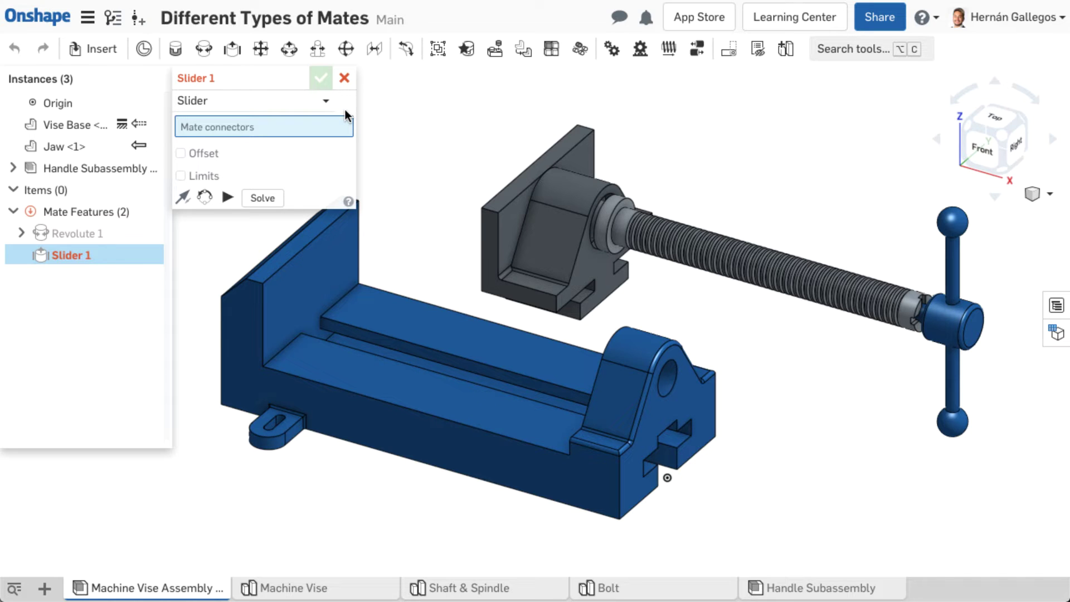
click(326, 103)
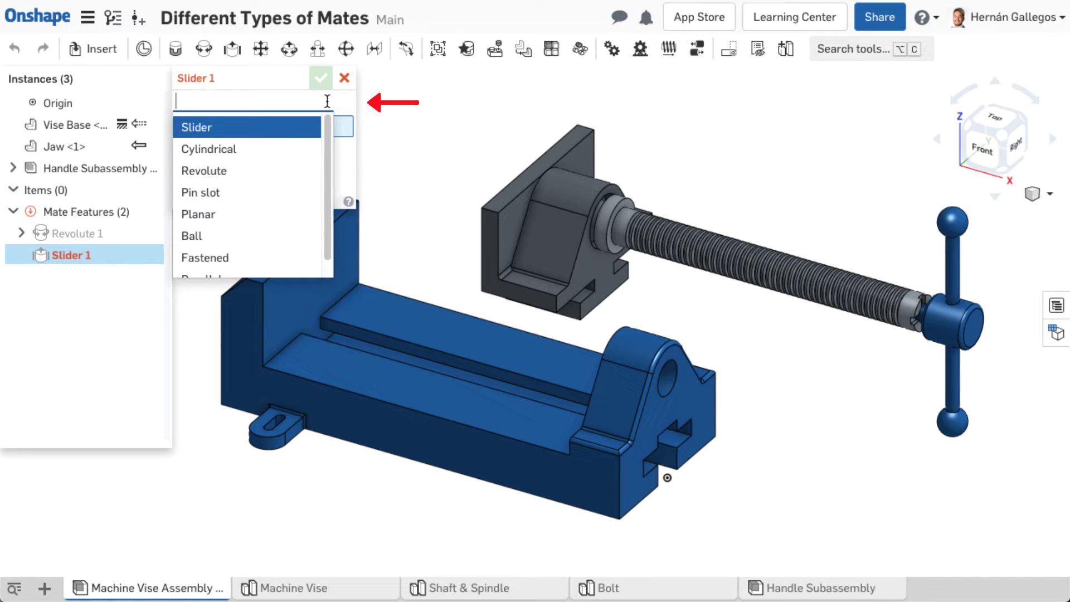
click(316, 131)
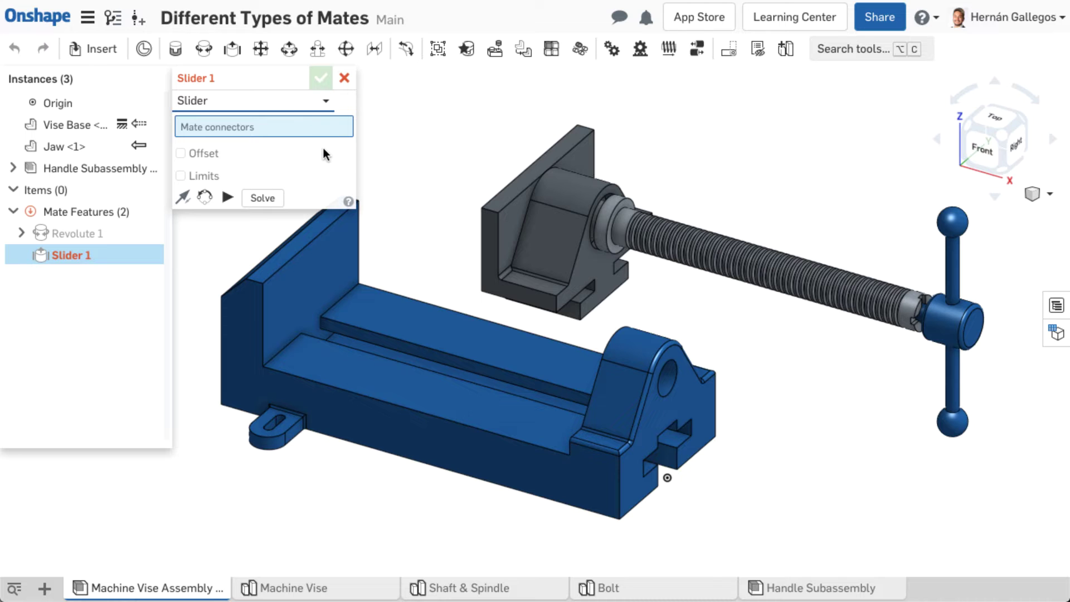
click(349, 315)
right_drag(444, 305, 446, 262)
click(508, 287)
drag(578, 298, 293, 486)
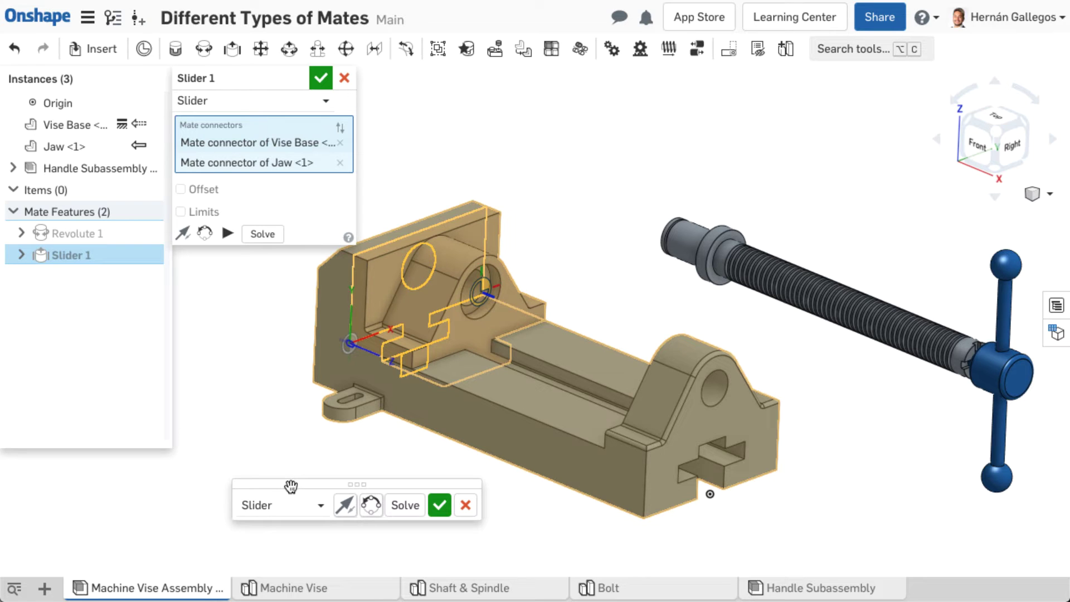
- Solve Slider 1, enable Offset, and try X offsets of 5 in and -5 in
click(263, 234)
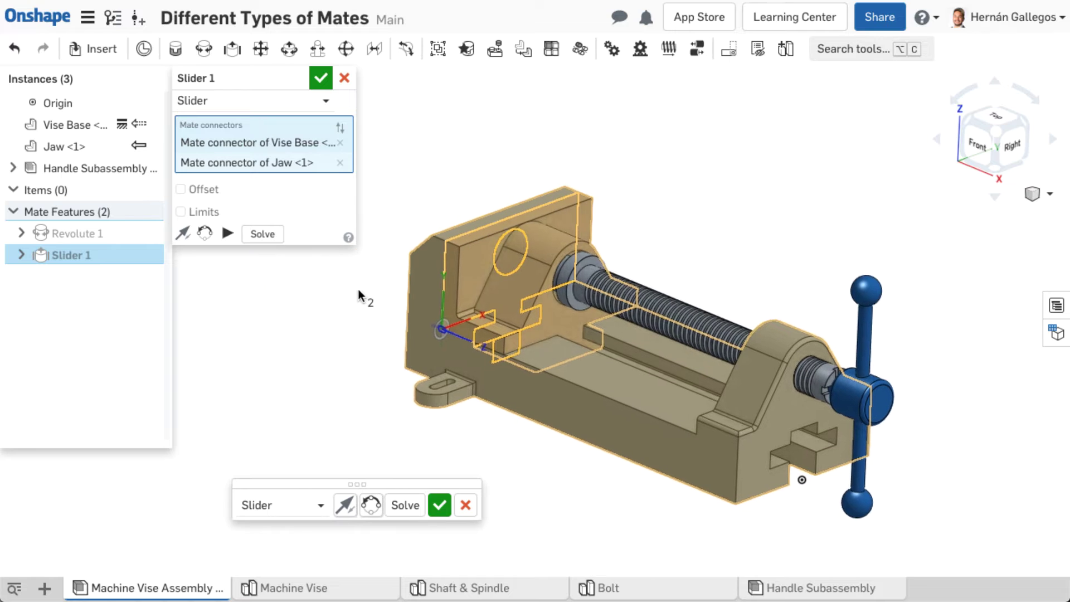
click(216, 193)
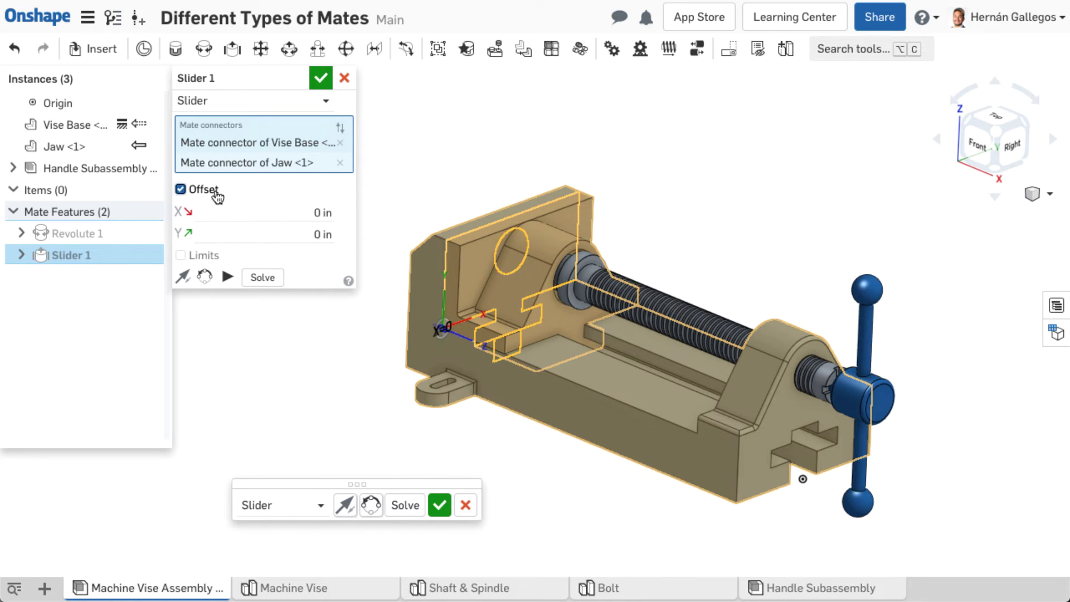
click(273, 209)
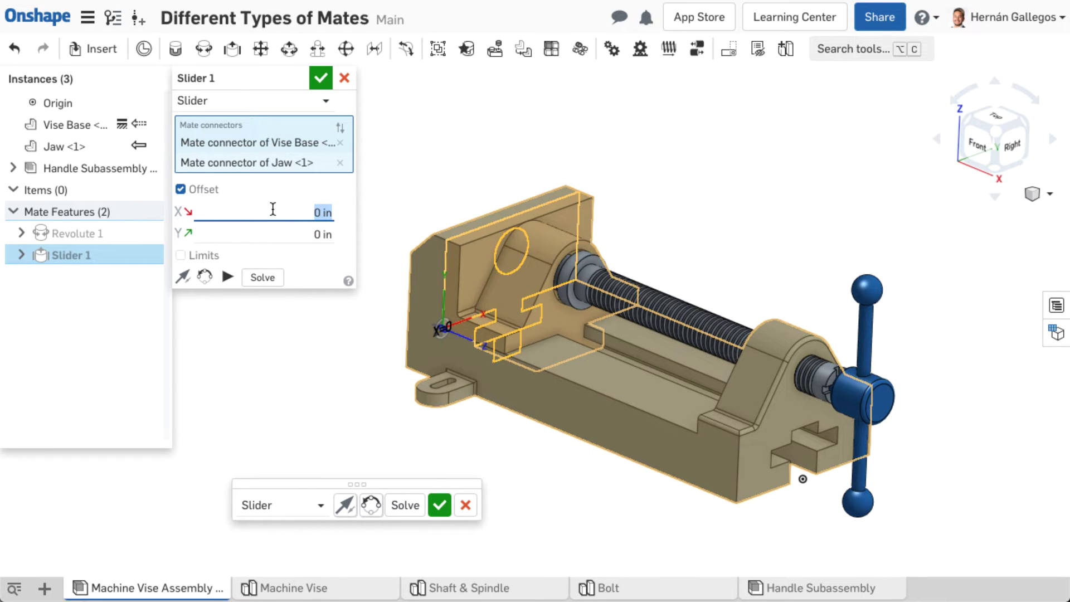
text(5)
key(Return)
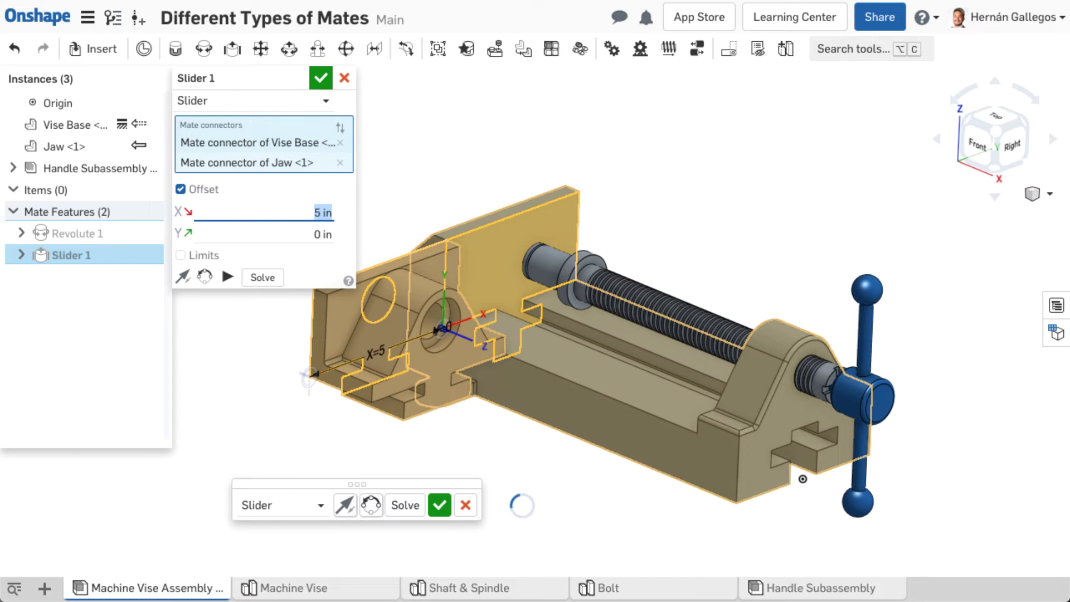
key(Return)
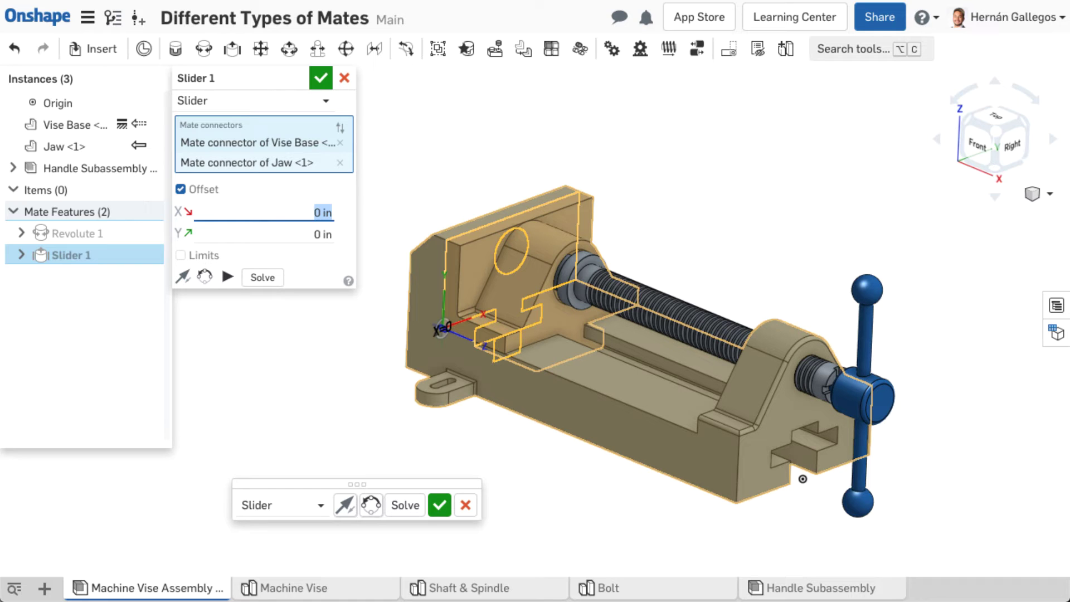
- Turn off Offset, set Limits from -7 in to 0 in, and animate the jaw's travel
click(204, 190)
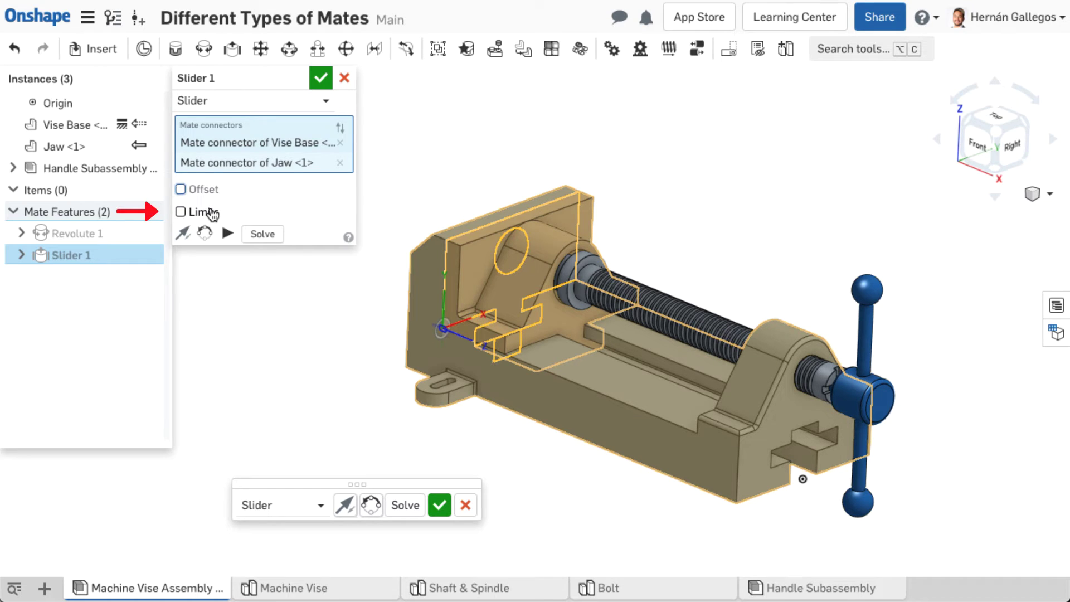
click(213, 214)
click(291, 235)
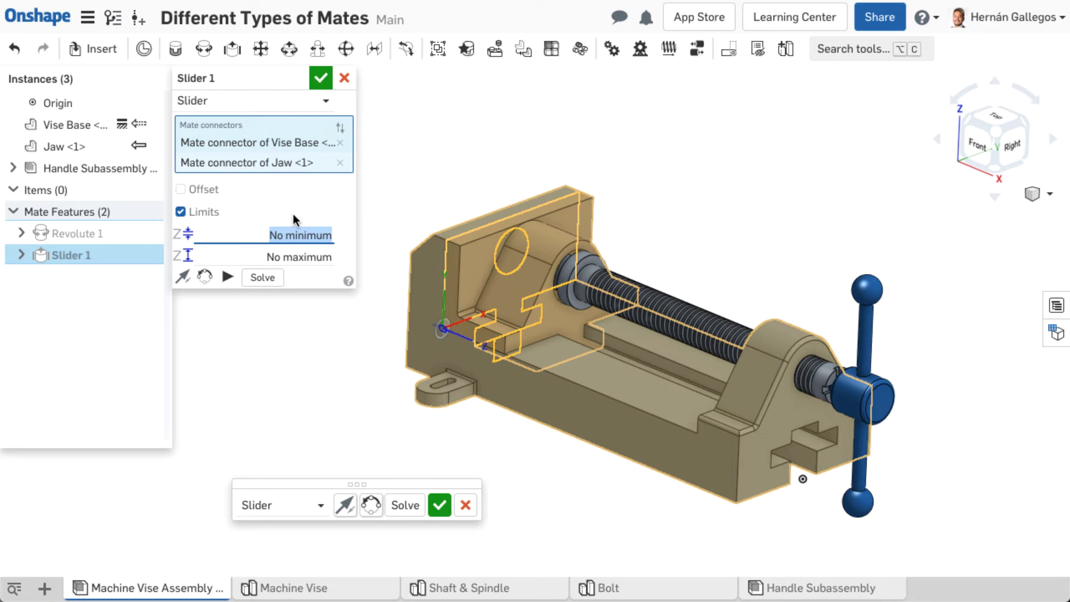
text(-7)
click(299, 257)
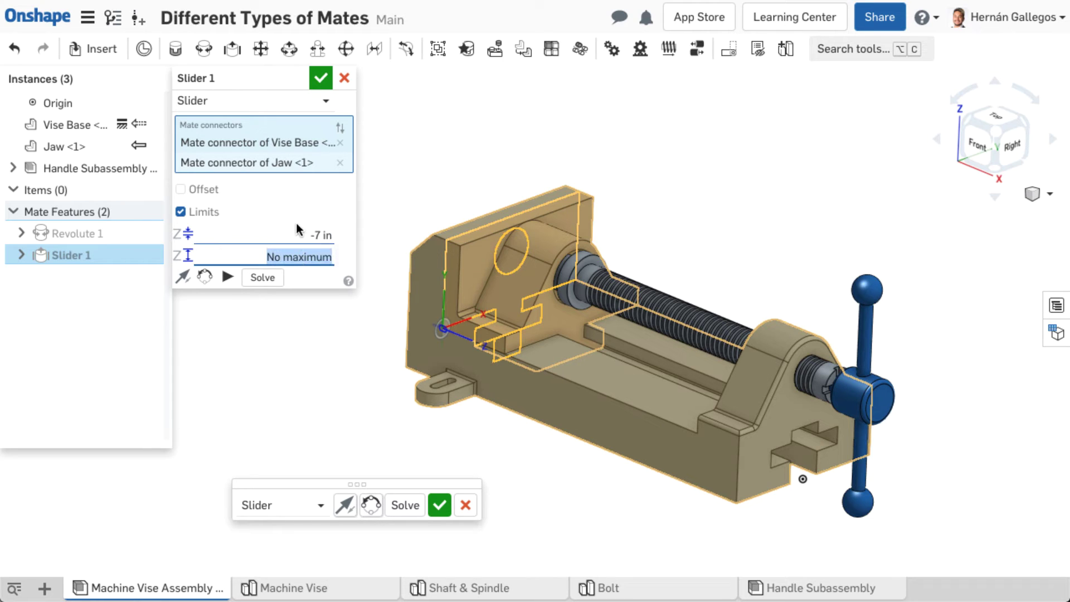
text(0)
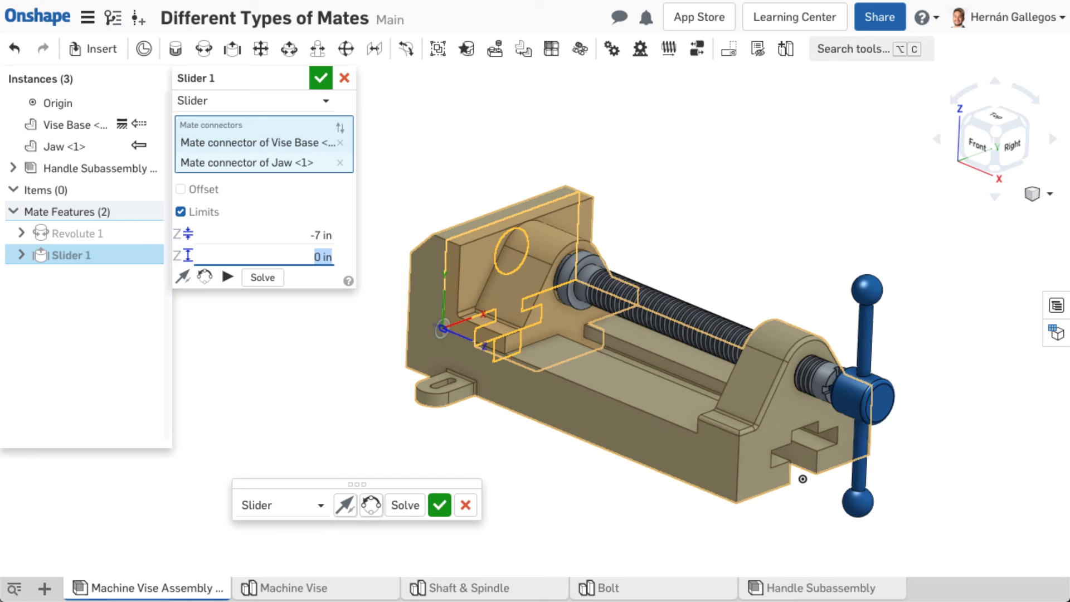
click(294, 223)
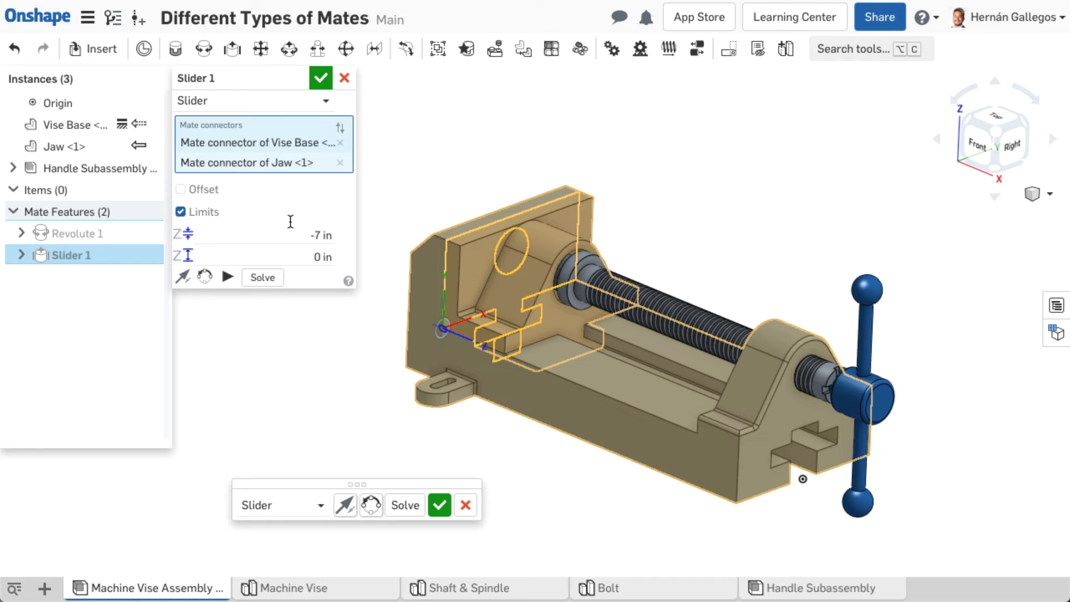
click(224, 280)
- Accept Slider 1, check Revolute 1's offset without changes, and reset the jaw to its mated position
click(321, 78)
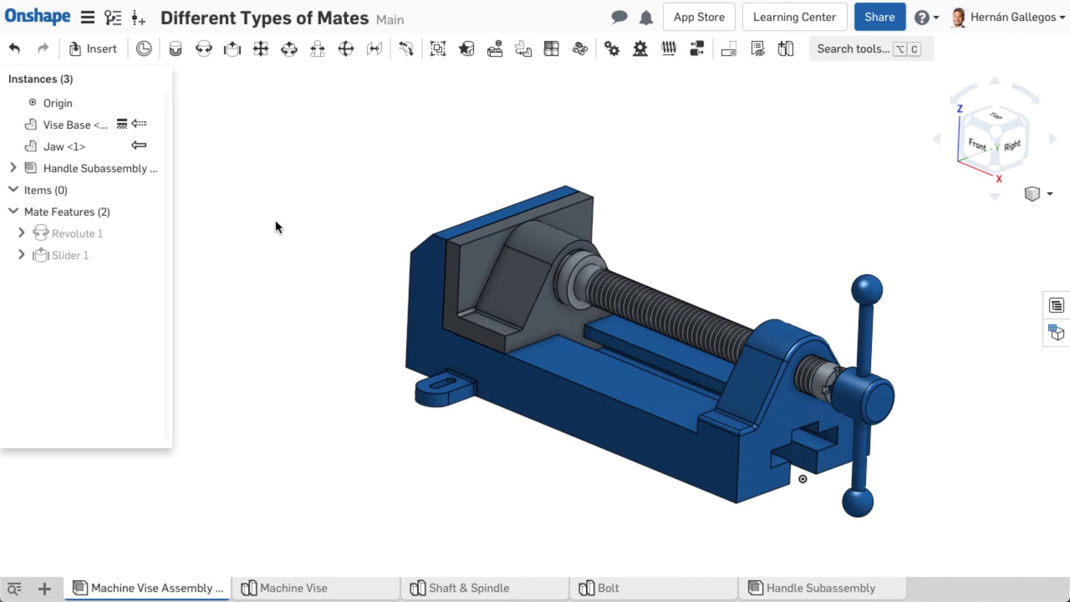
right_click(85, 233)
click(95, 263)
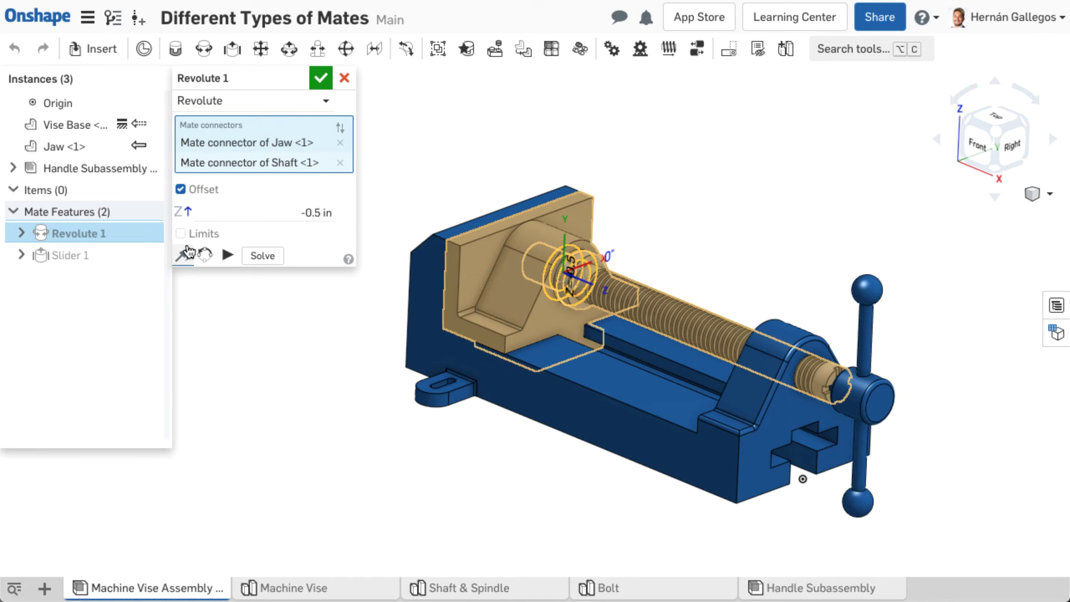
click(270, 214)
click(321, 78)
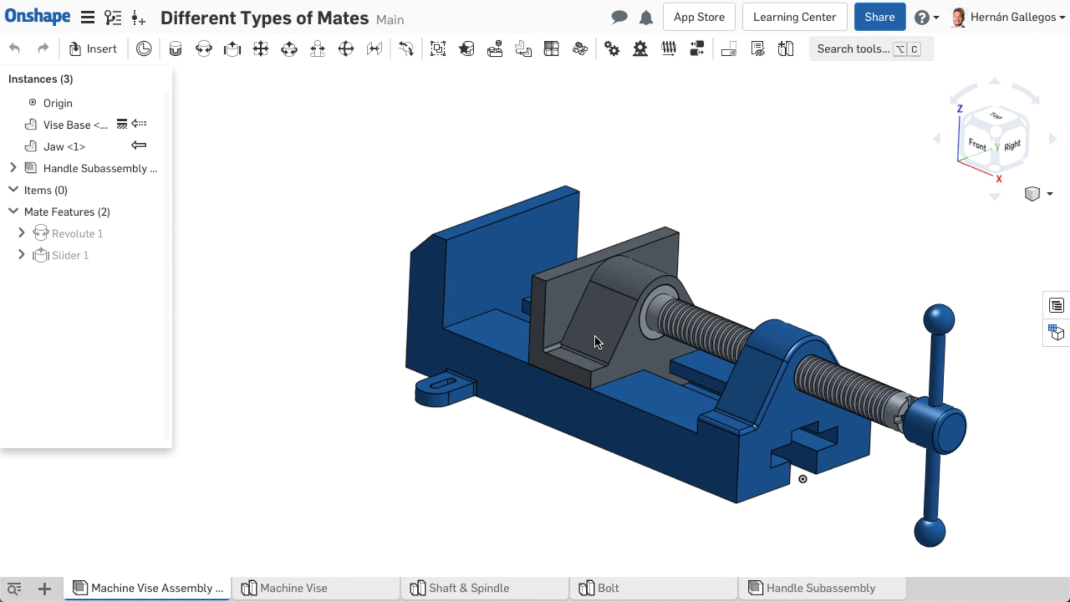
right_click(93, 251)
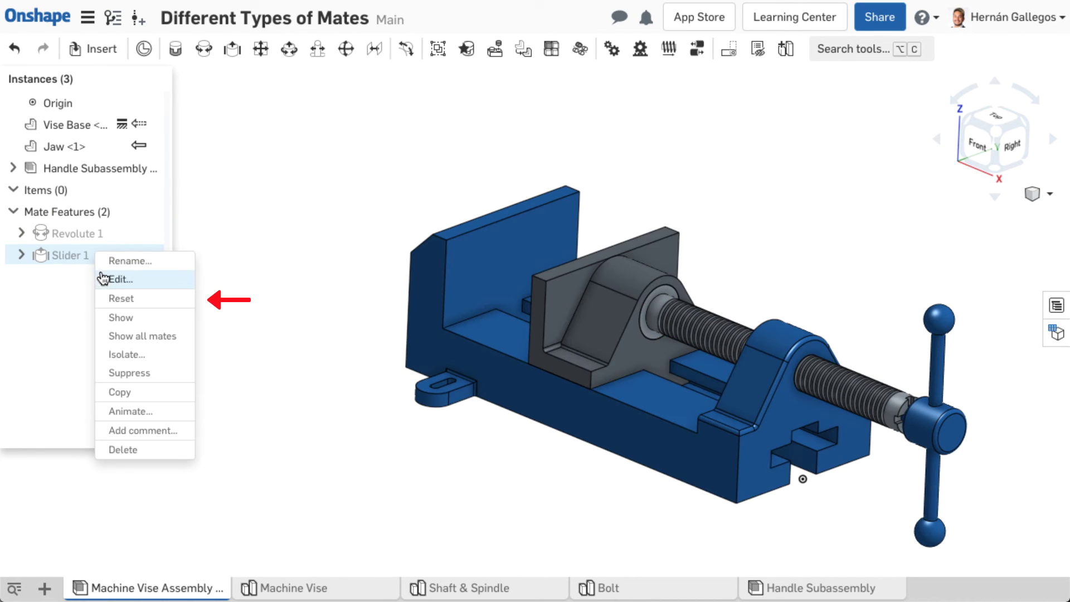
click(108, 297)
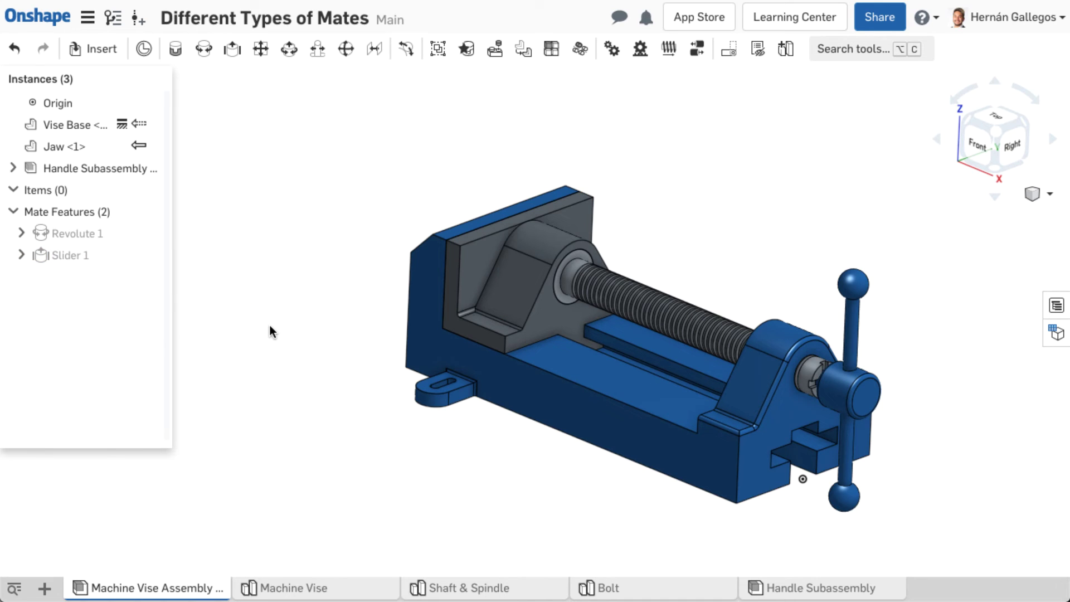
- Animate Slider 1 from -7 in to 0 in over 100 steps with reciprocating playback
right_click(101, 256)
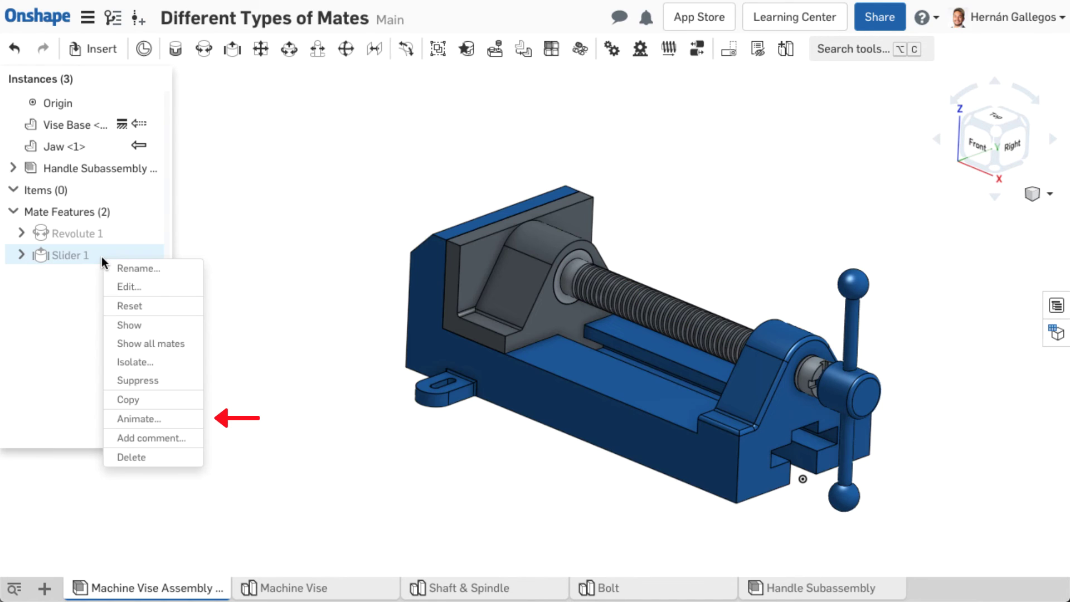
click(111, 424)
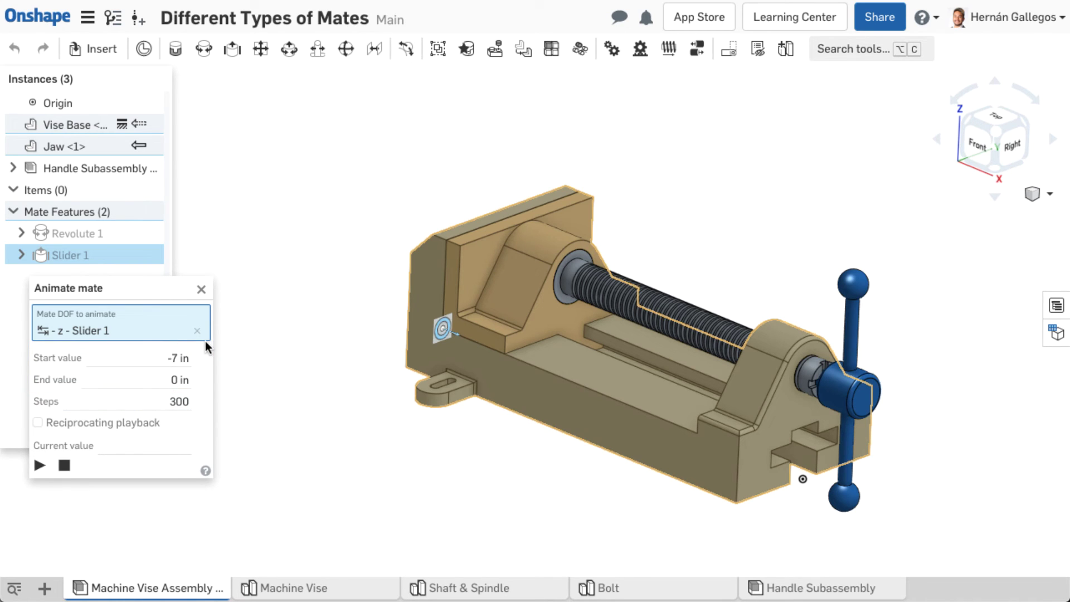
double_click(184, 401)
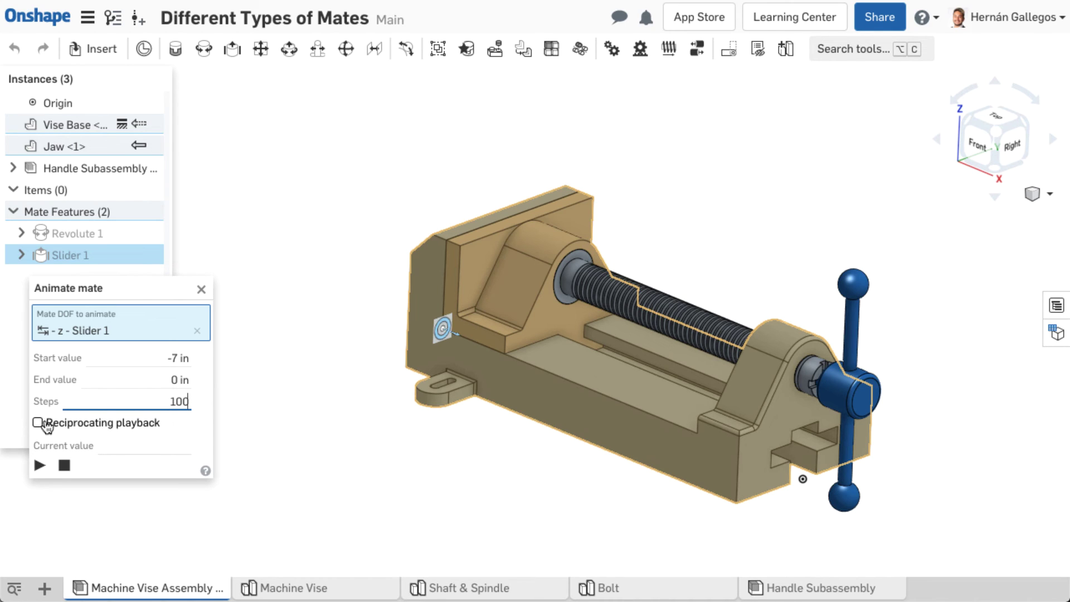
click(37, 423)
click(40, 464)
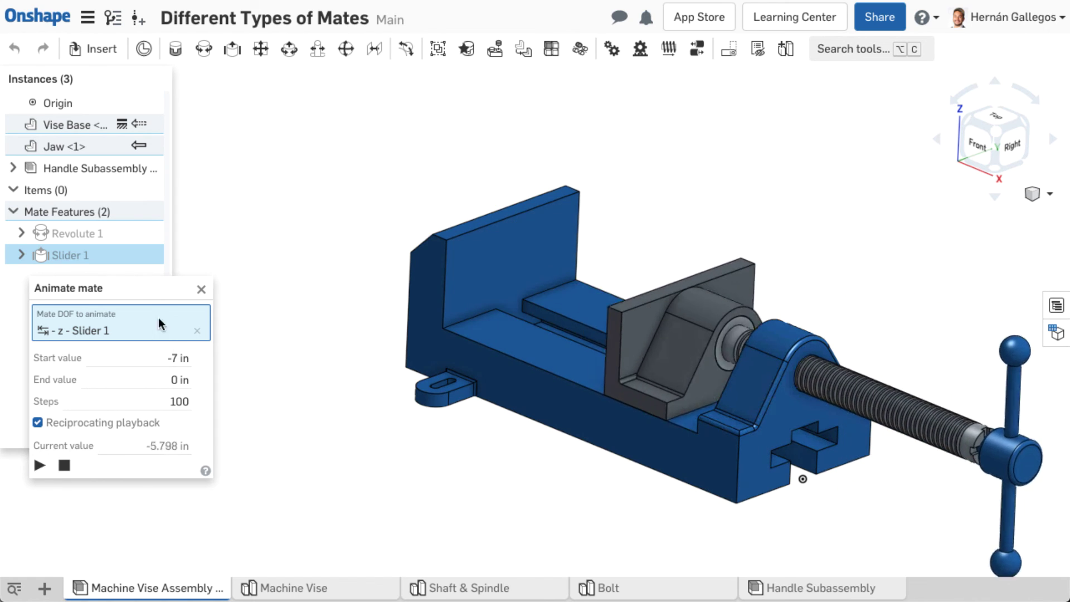
- Close the animation and drag the jaw along the Vise Base, carrying the screw and handle
click(203, 289)
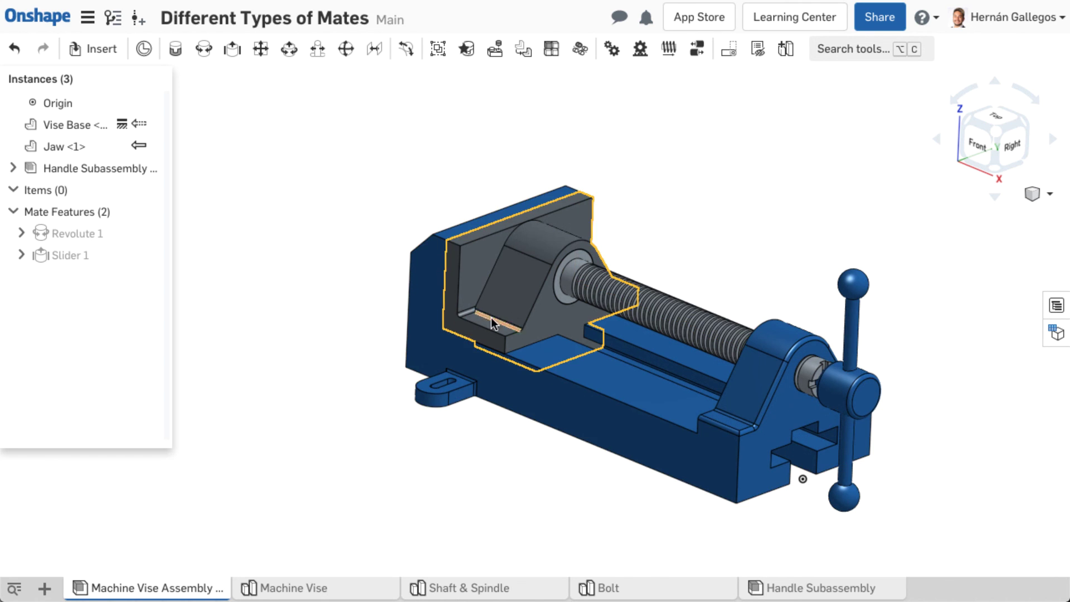
drag(688, 313, 686, 187)
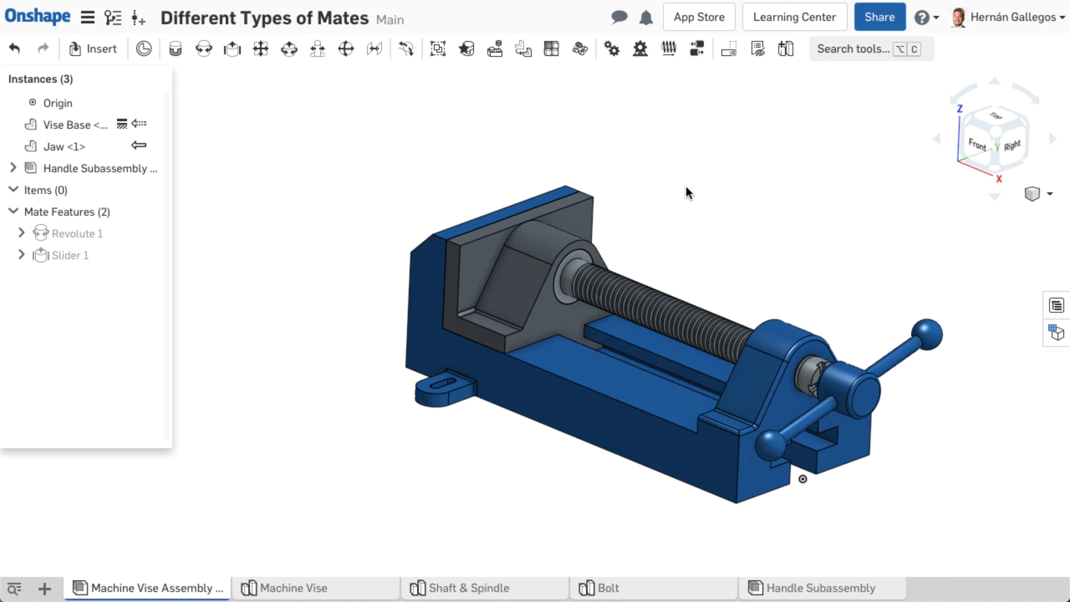